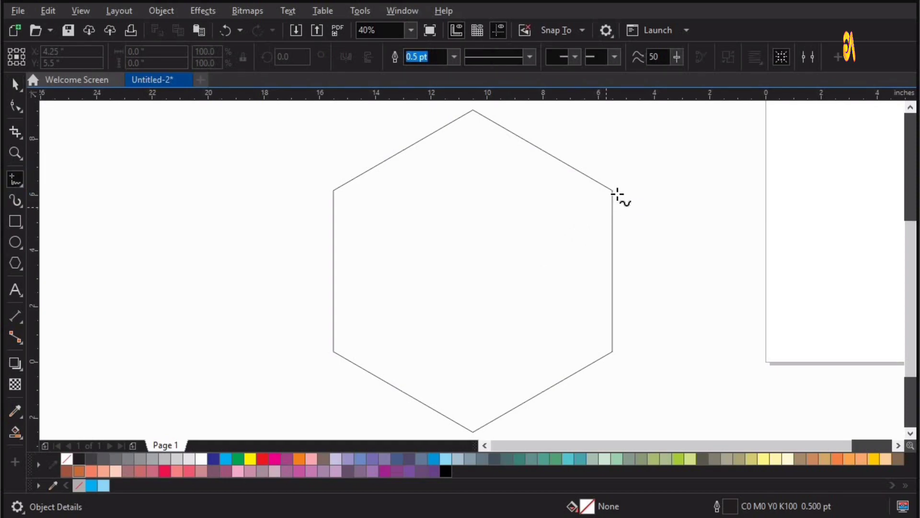
Draw a freehand two-segment line from the hexagon's upper-right corner through its centre to the bottom corner.
click(517, 239)
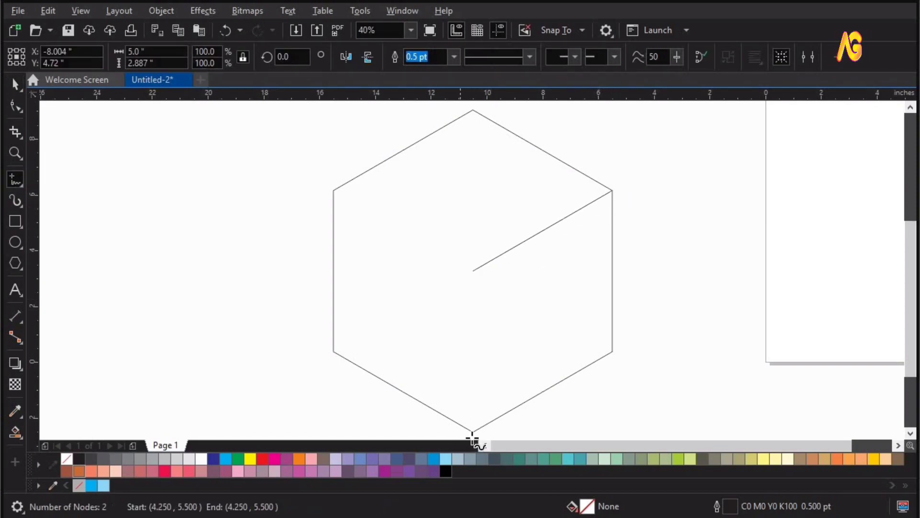
click(476, 331)
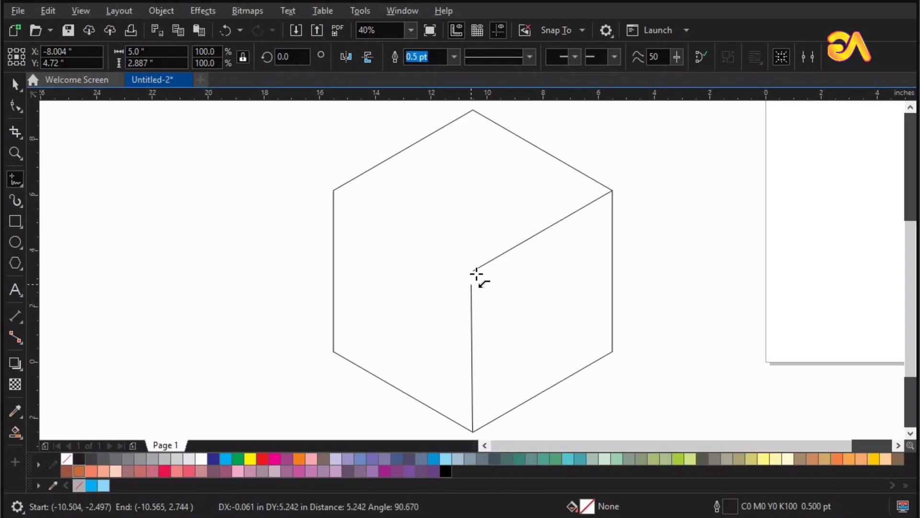
click(568, 324)
key(space)
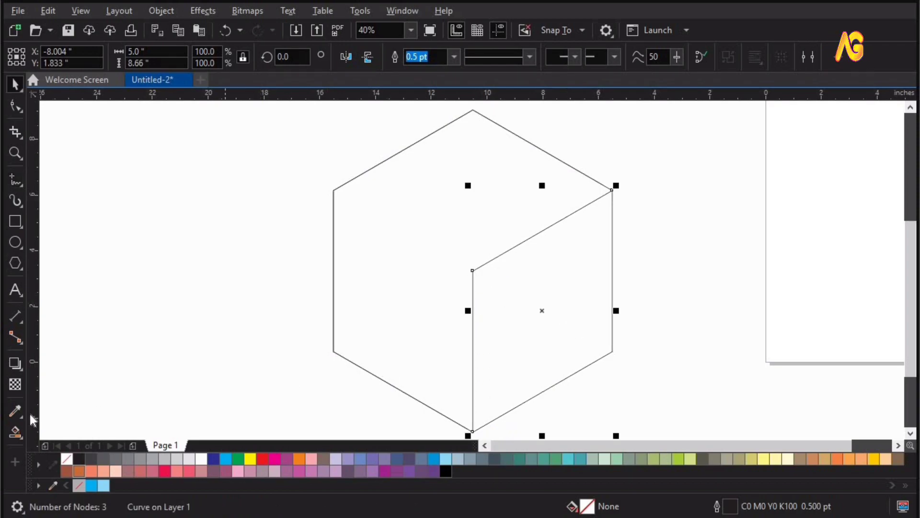
Smart Fill the hexagon's lower-right parallelogram face with dark grey.
click(22, 436)
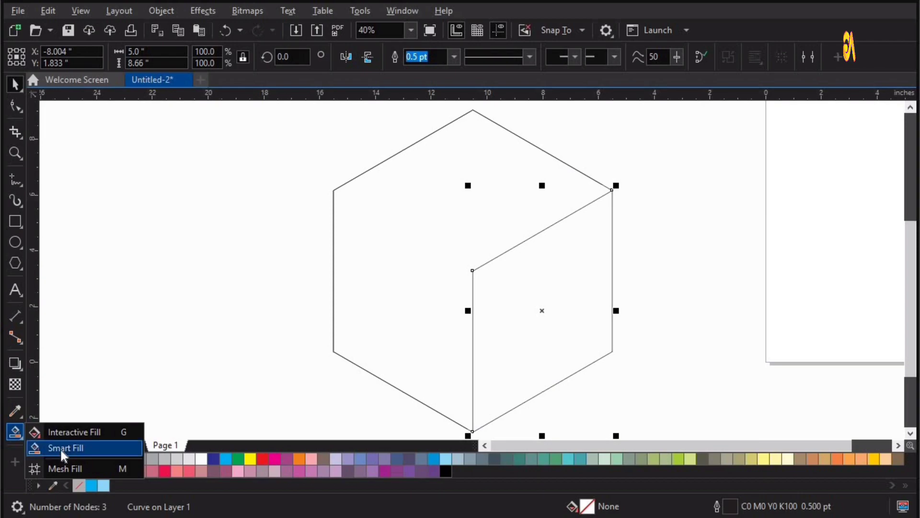
click(59, 448)
click(544, 326)
key(space)
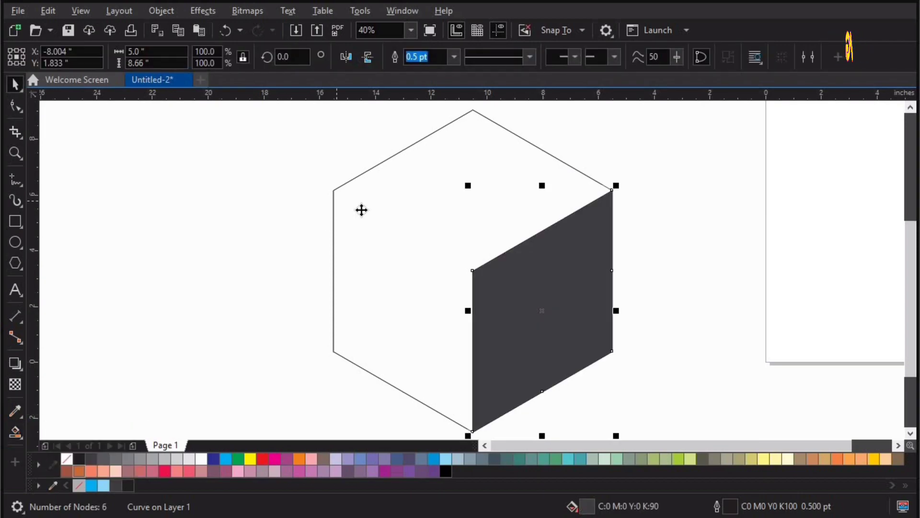
Delete the hexagon and the construction lines, moving the filled parallelogram aside so that only it is kept.
click(426, 269)
key(Delete)
drag(511, 291, 593, 294)
key(ctrl+z)
drag(503, 307, 621, 307)
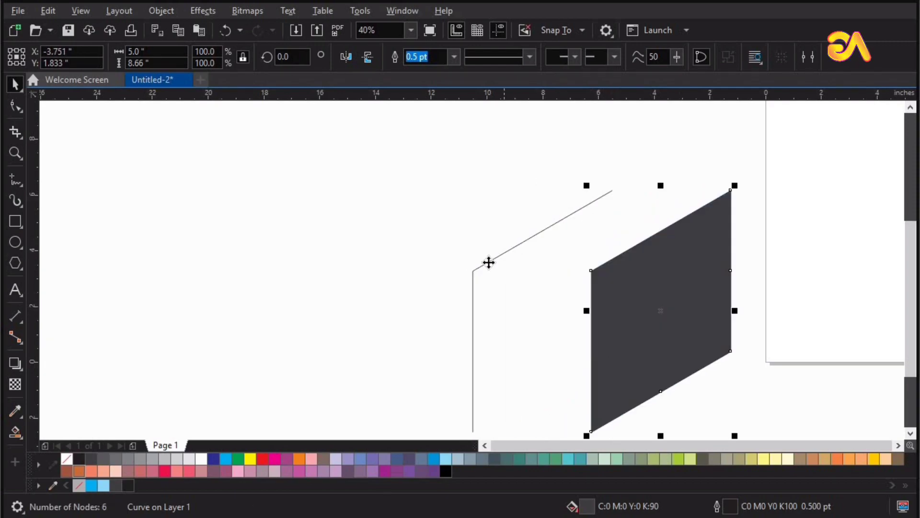
click(489, 262)
key(Delete)
key(F4)
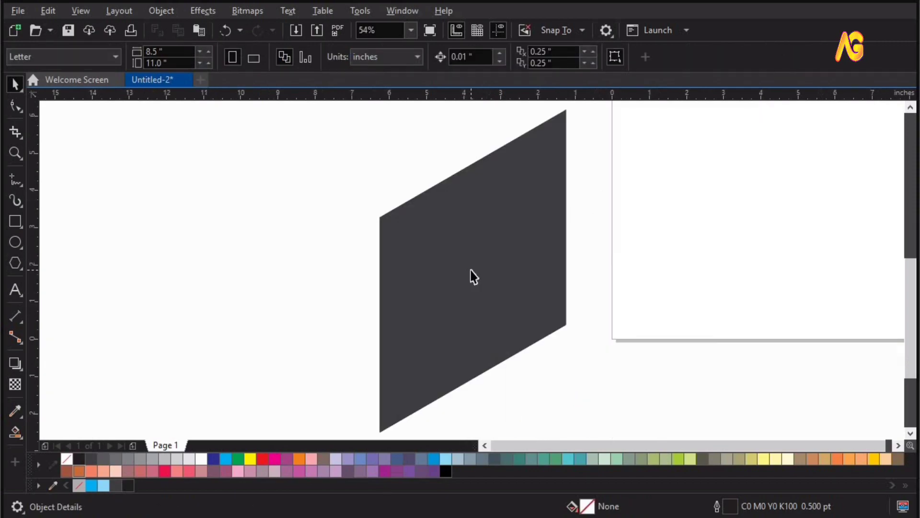
Skew the filled parallelogram's right side down to make an upright rectangle of 5.0 by 5.774 inches.
click(507, 263)
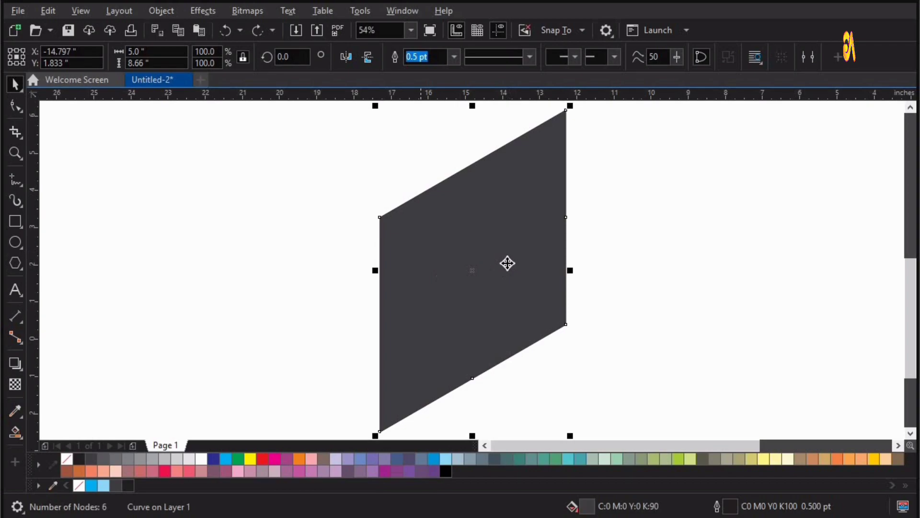
click(511, 263)
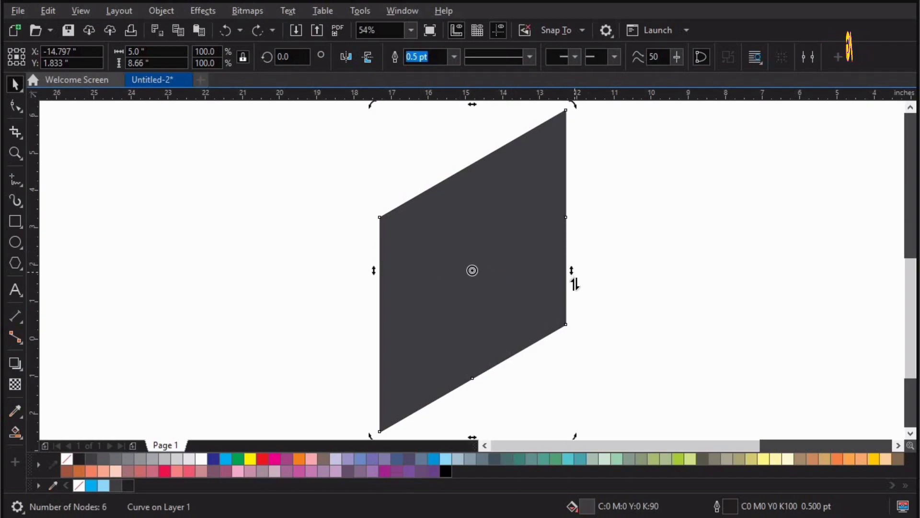
drag(575, 283, 596, 337)
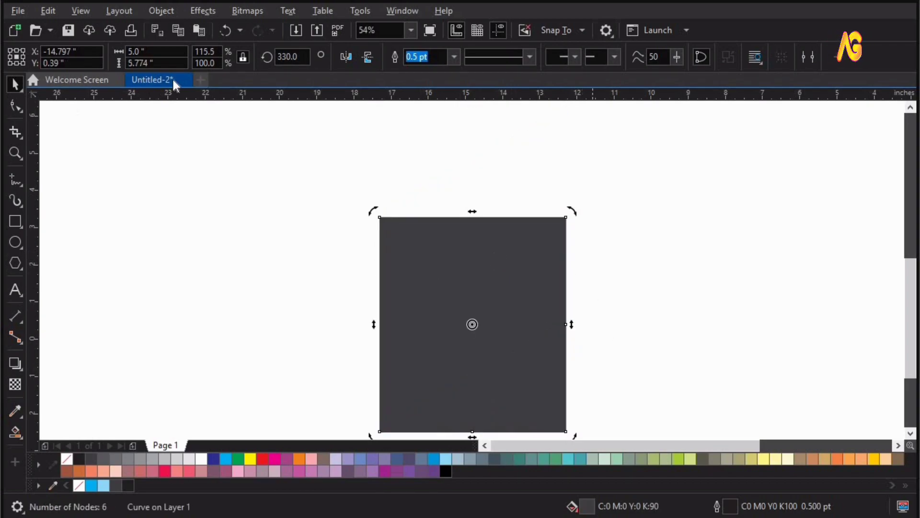
key(shift+F2)
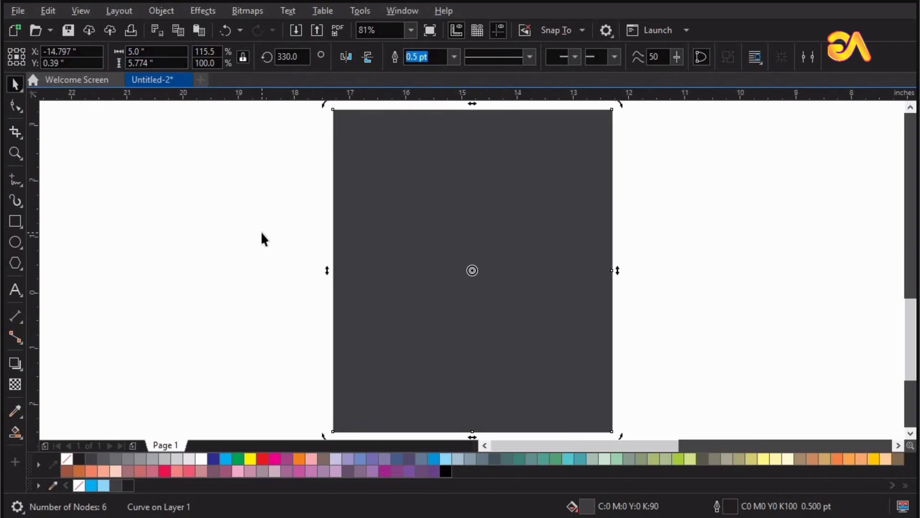
Draw a circle about 3.35 inches across in the empty space left of the rectangle.
click(262, 233)
scroll(262, 233, down, 2)
key(z)
drag(533, 428, 539, 427)
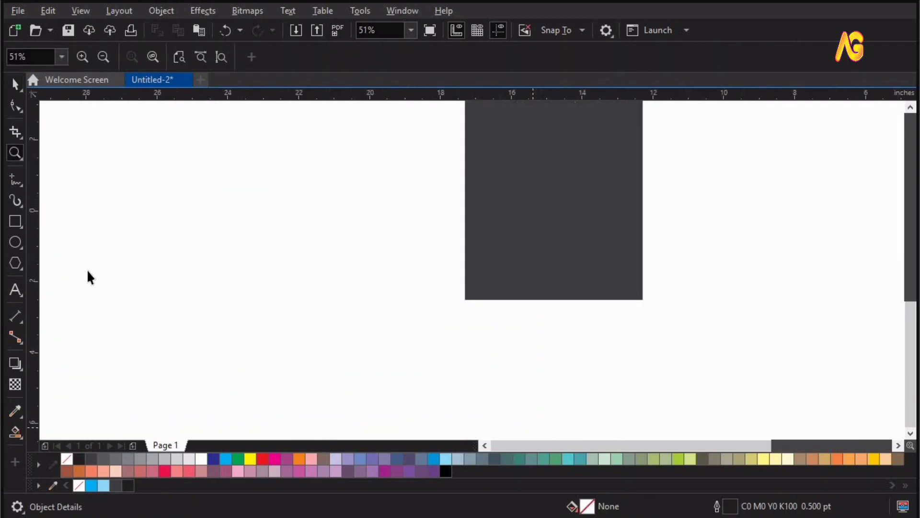
click(17, 243)
drag(115, 217, 234, 335)
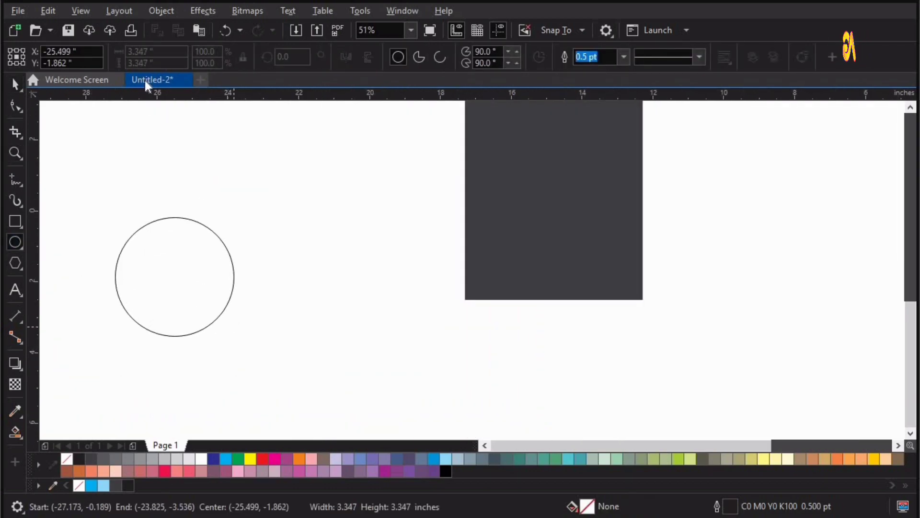
Set the circle's width and height to 3 inches.
click(15, 84)
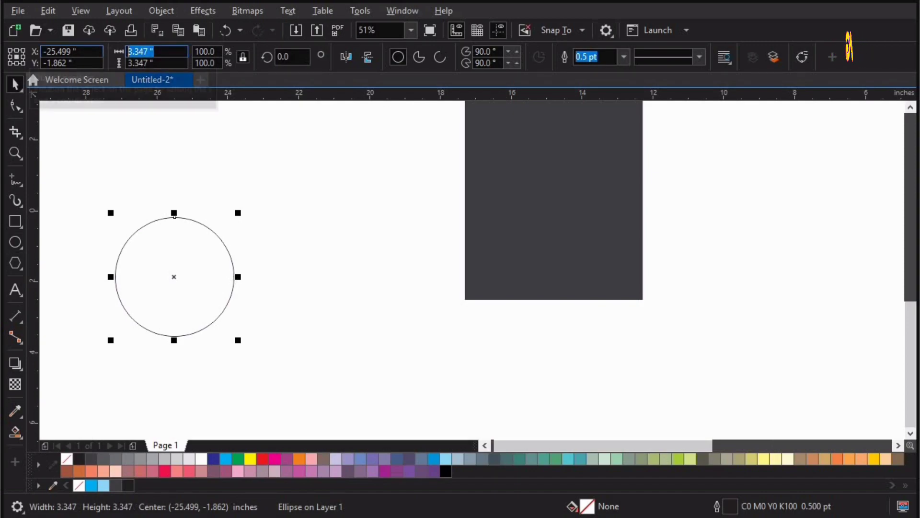
text(3)
key(Tab)
text(3)
key(Return)
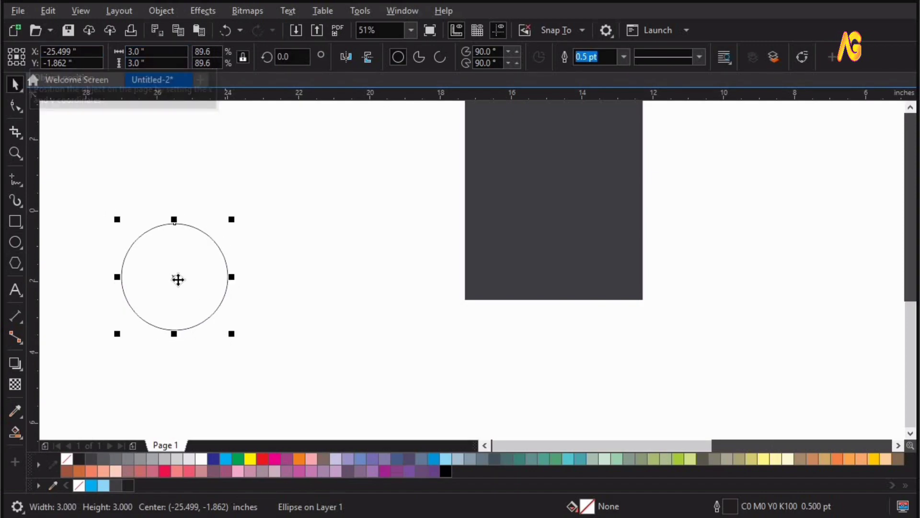
Move the circle so that its centre sits on the midpoint of the rectangle's bottom edge.
drag(176, 277, 554, 300)
shift+click(564, 202)
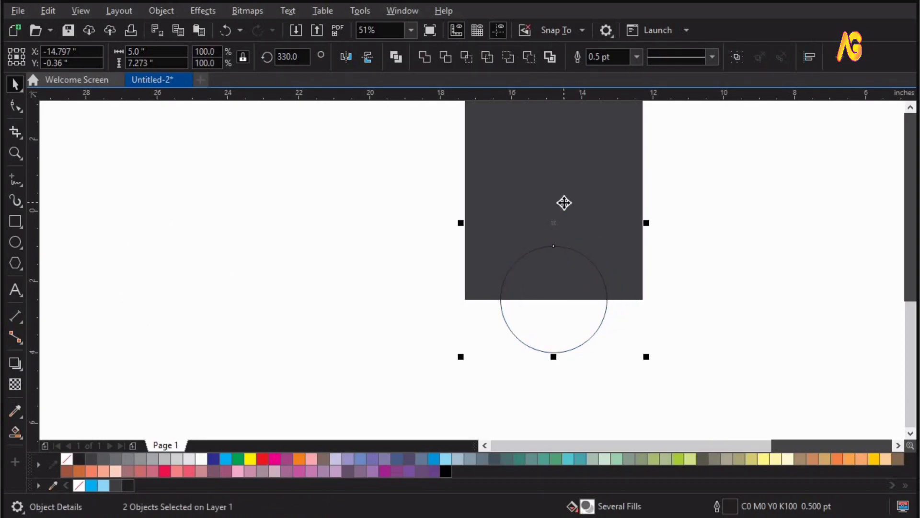
scroll(684, 329, up, 1)
click(684, 329)
scroll(572, 287, down, 3)
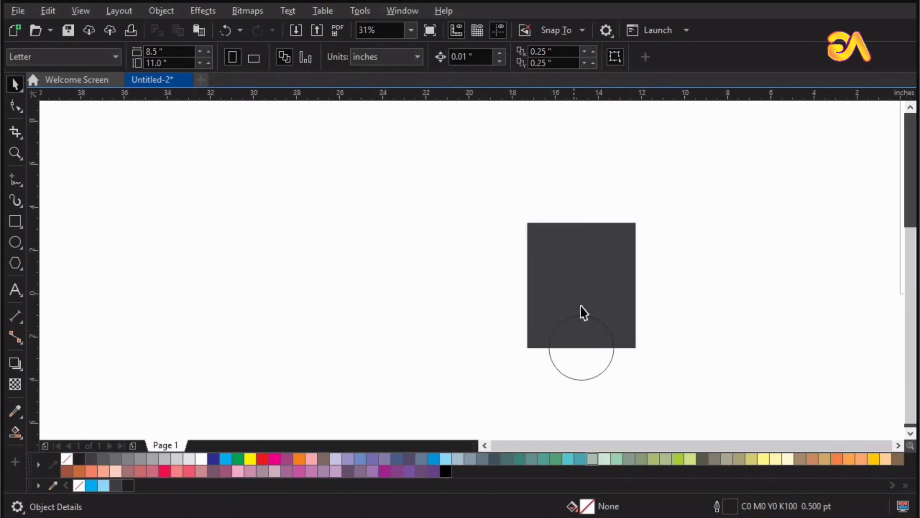
Subtract the circle from the grey rectangle to cut a semicircular notch into its bottom edge.
drag(487, 180, 701, 398)
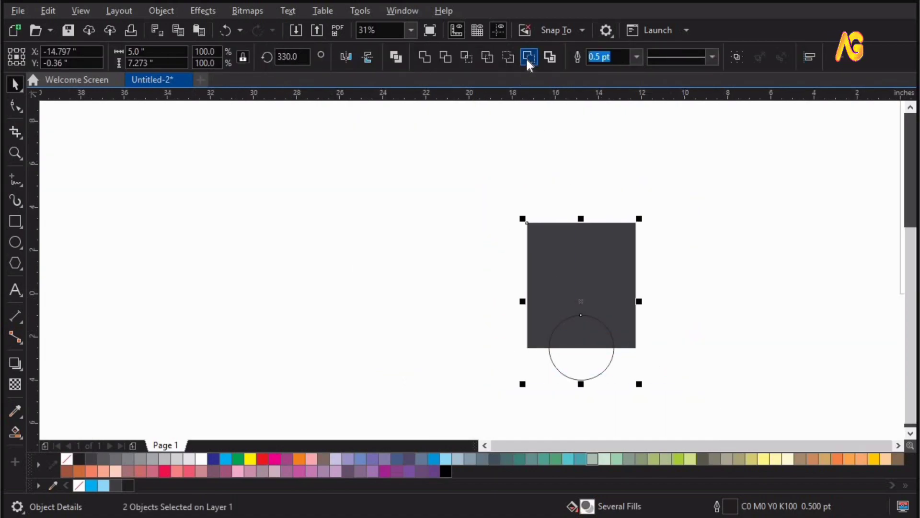
click(529, 58)
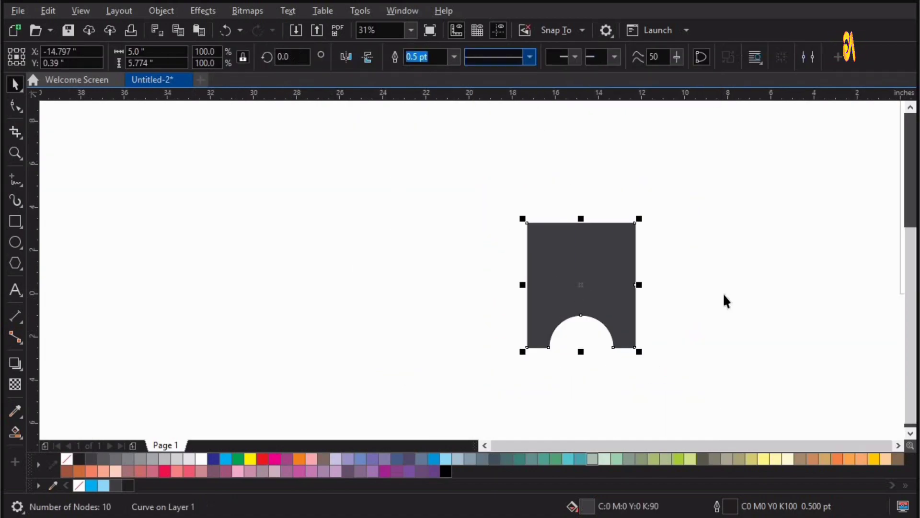
key(Escape)
Skew the notched rectangle back into a slanted parallelogram and rotate it by 150 degrees.
drag(628, 263, 514, 223)
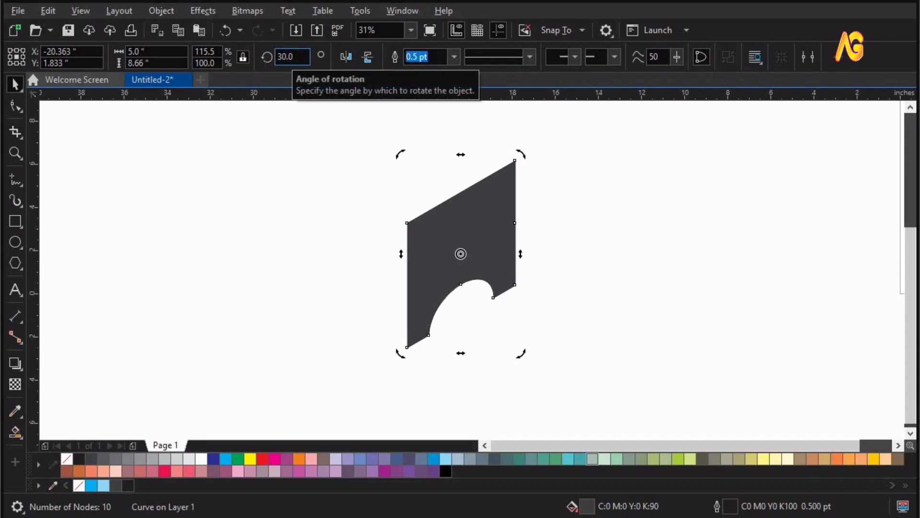
double_click(299, 57)
text(15)
key(Return)
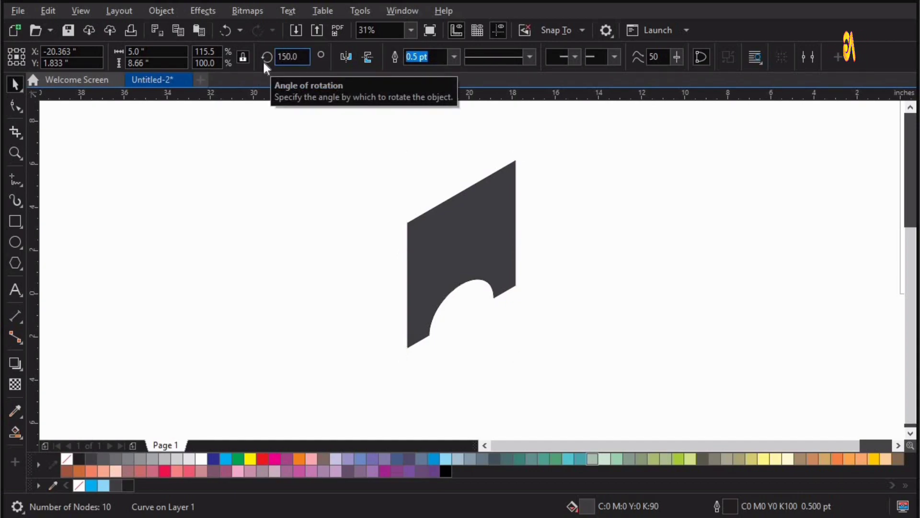
click(45, 211)
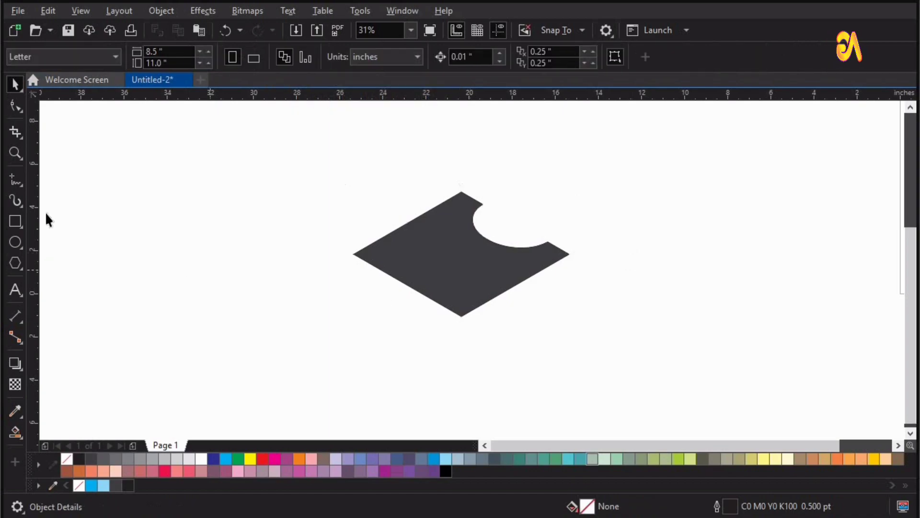
Draw a straight vertical line about 11.87 inches long left of the notched rhombus.
click(17, 183)
click(111, 167)
ctrl+click(128, 423)
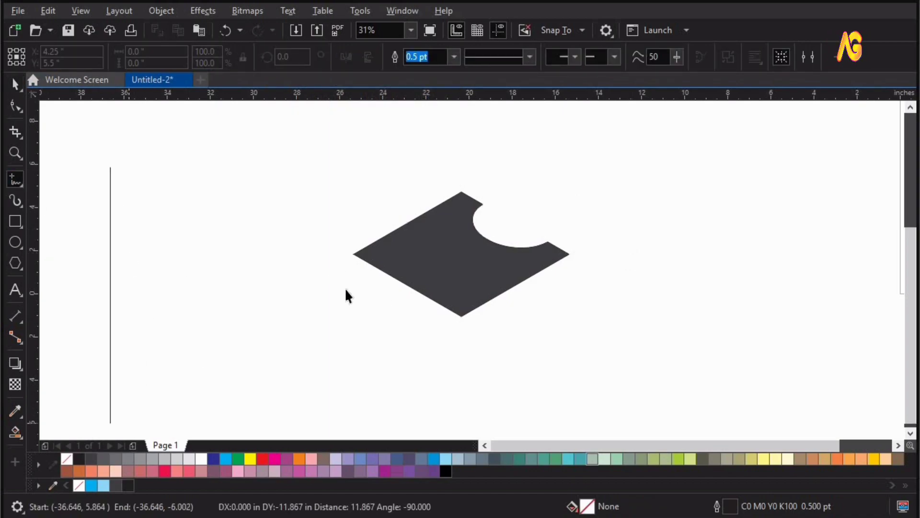
key(space)
Align the vertical line and the rhombus to each other by their centres, both horizontally and vertically.
drag(86, 131, 629, 433)
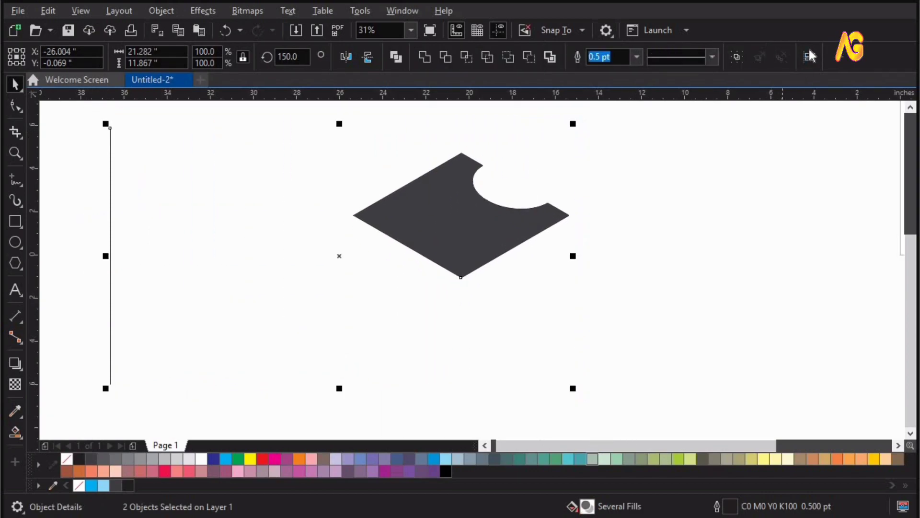
key(ctrl+shift+a)
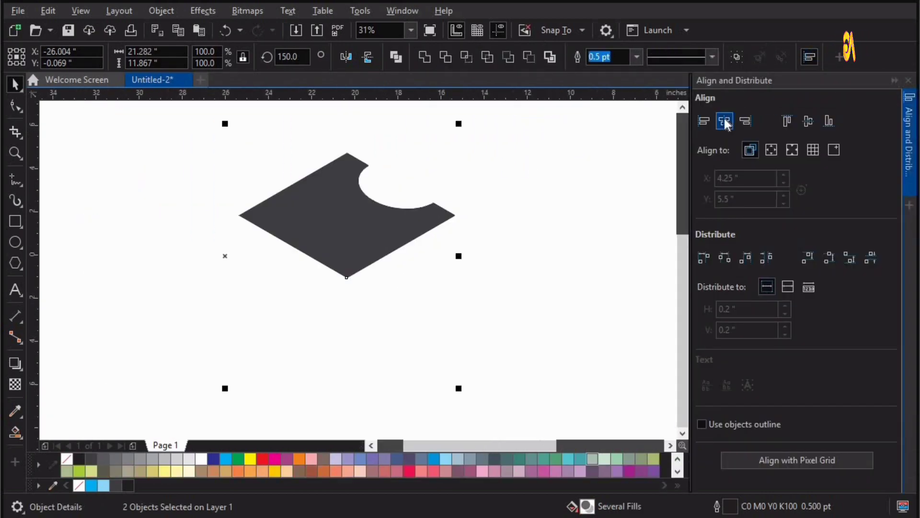
click(746, 121)
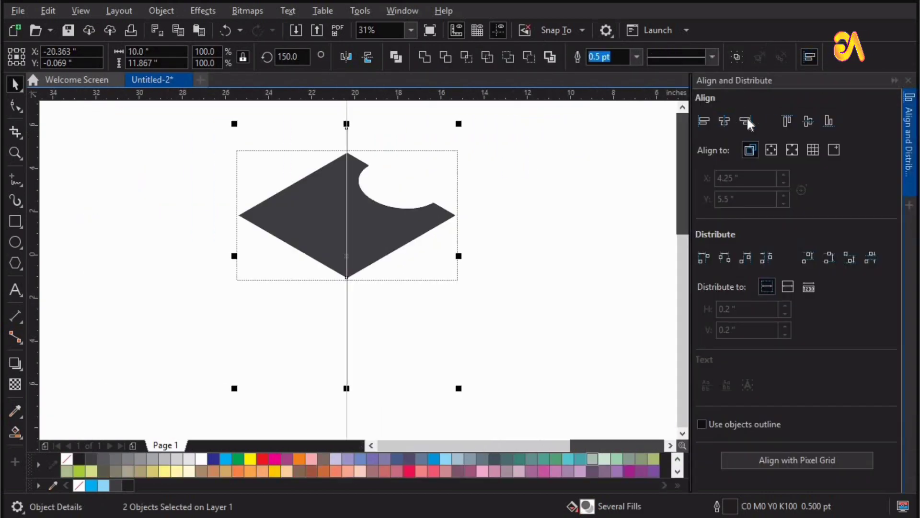
click(801, 119)
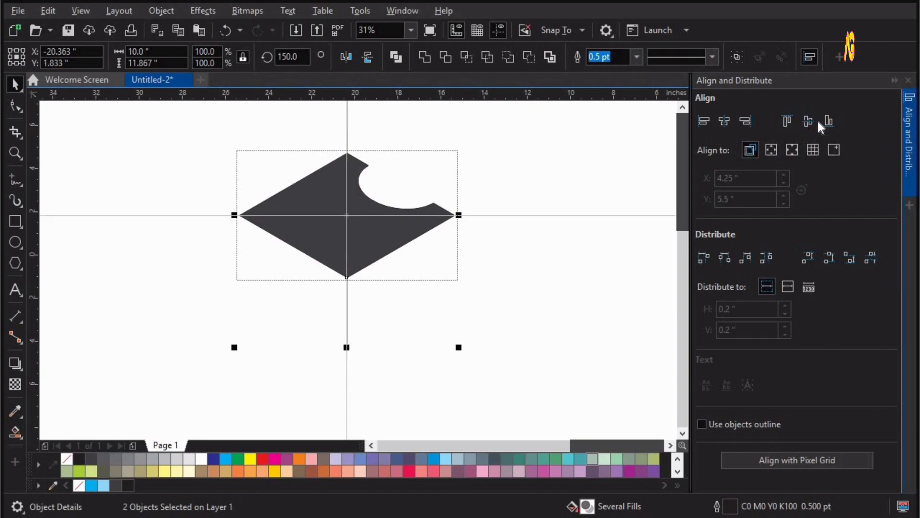
click(908, 80)
click(766, 172)
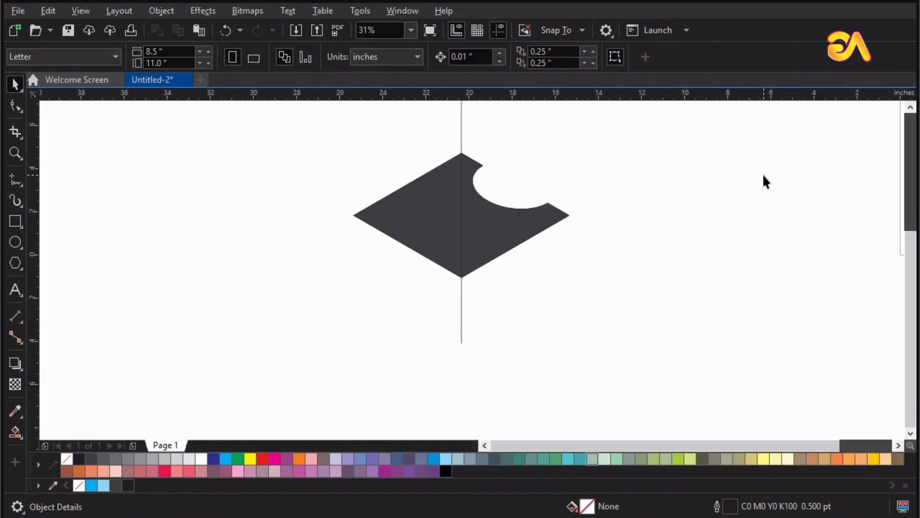
Select the rhombus with the vertical line and cut the rhombus along that line.
key(ctrl+a)
key(F4)
scroll(581, 158, down, 2)
drag(402, 353, 653, 118)
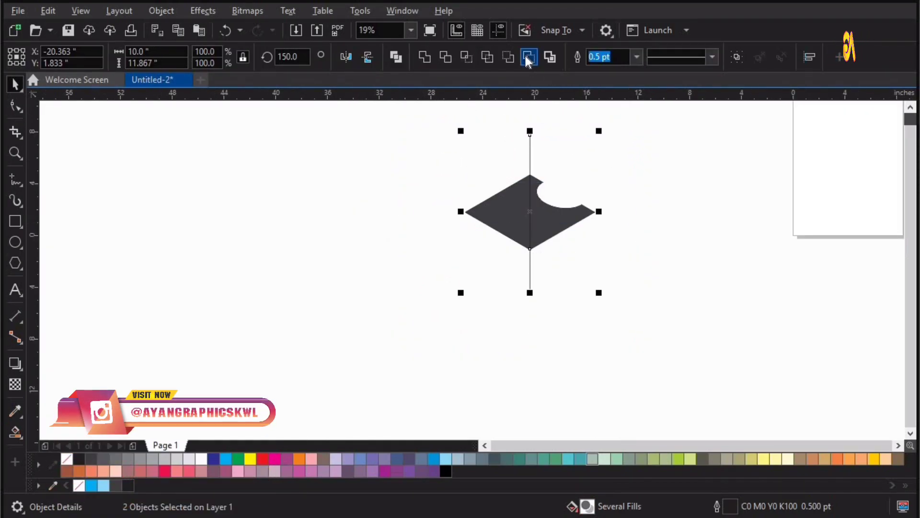
click(528, 58)
click(593, 225)
drag(551, 221, 593, 225)
key(ctrl+z)
Break the cut rhombus apart and delete its left half.
click(160, 13)
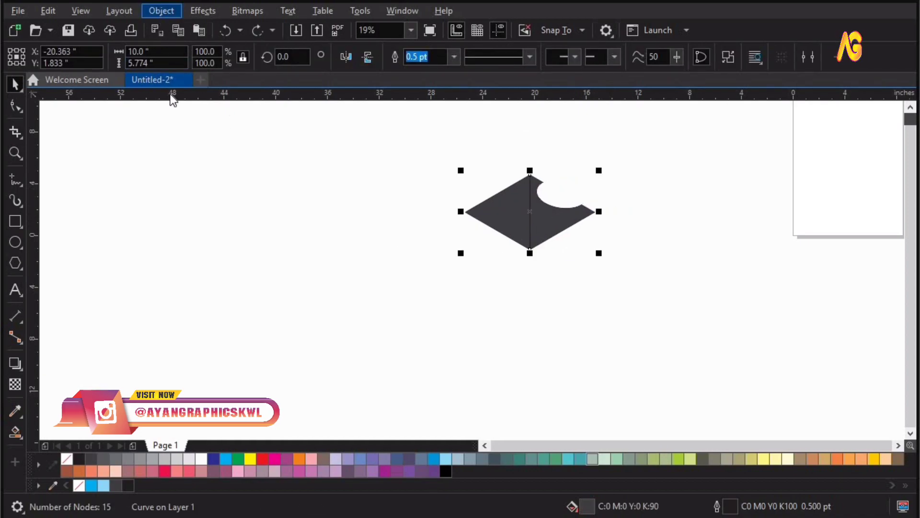
click(188, 342)
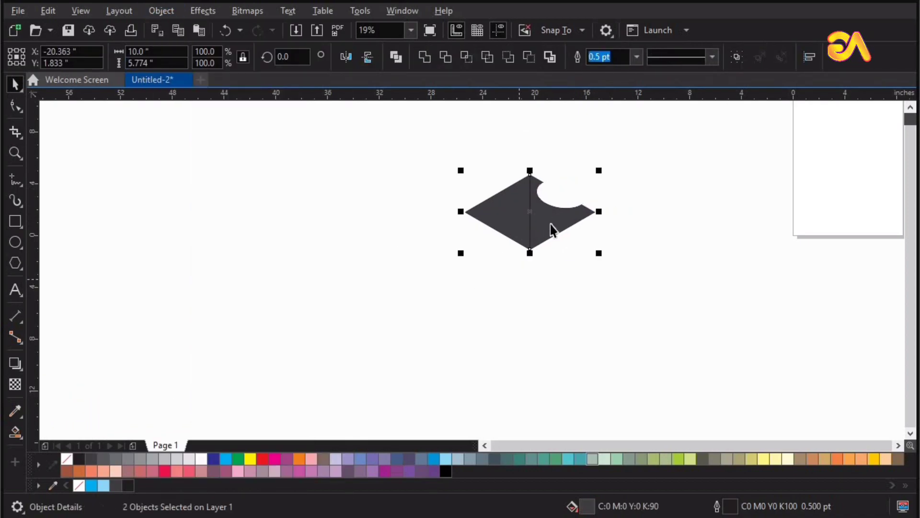
click(575, 248)
drag(563, 224, 609, 224)
key(ctrl+z)
drag(496, 213, 419, 216)
key(Delete)
key(F4)
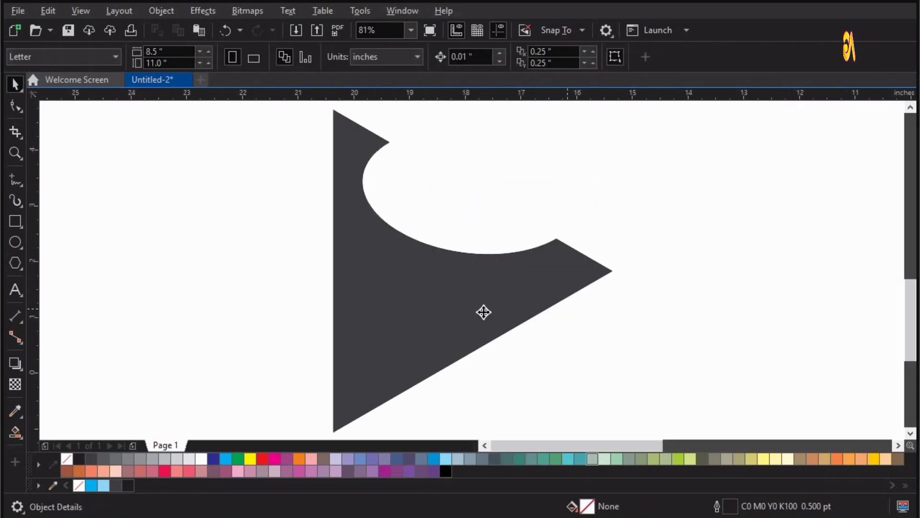
Copy the remaining notched half of the rhombus and paste a duplicate in place.
click(483, 312)
right_click(483, 310)
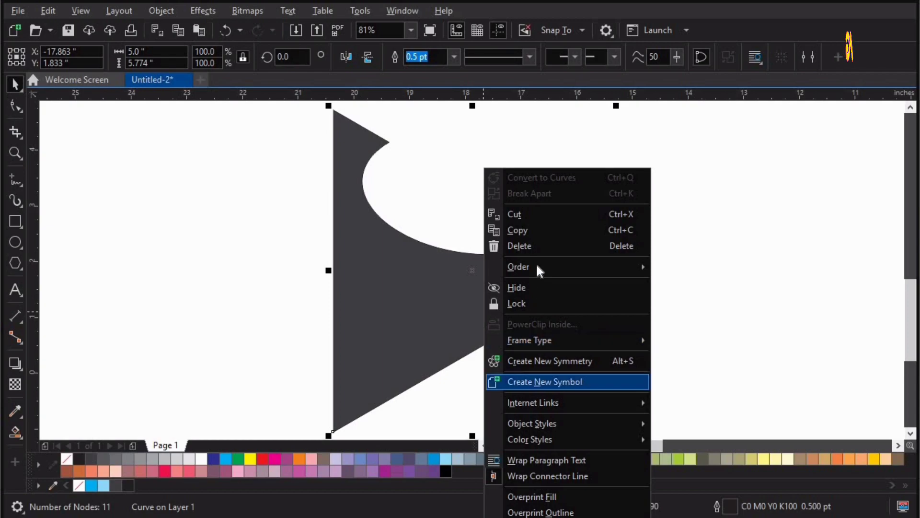
click(527, 230)
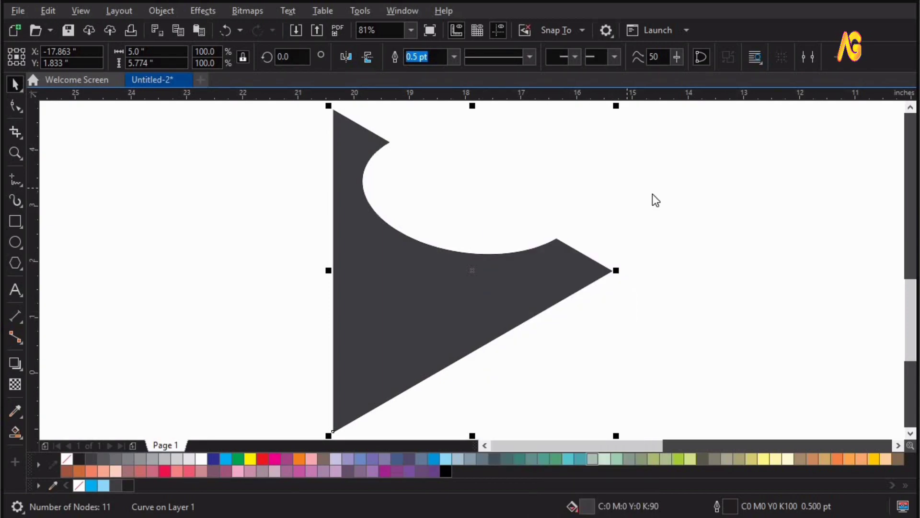
right_click(627, 188)
click(669, 298)
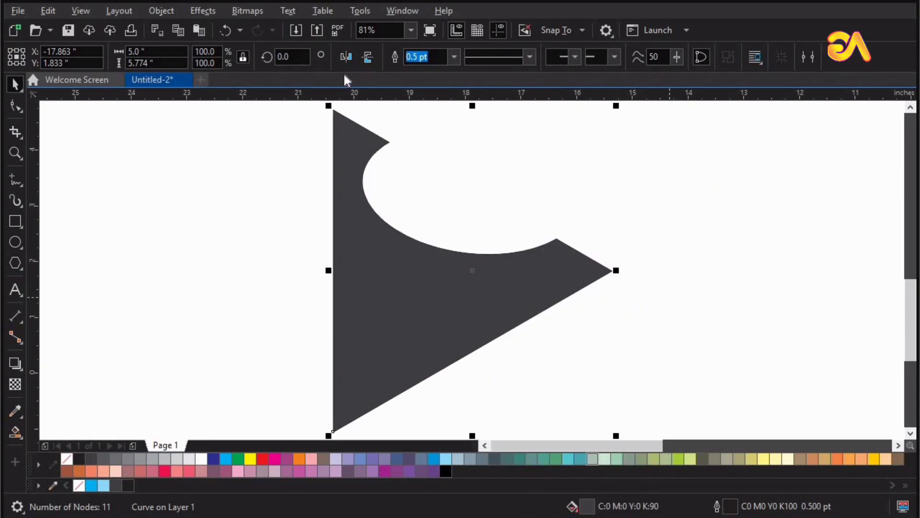
Mirror the duplicated half horizontally and move it beside the original half so their vertical edges nearly meet.
click(347, 56)
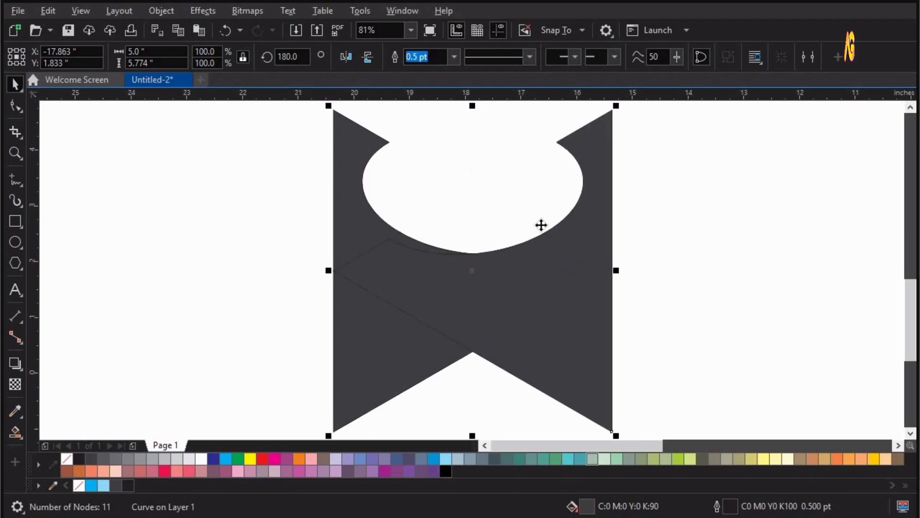
click(370, 57)
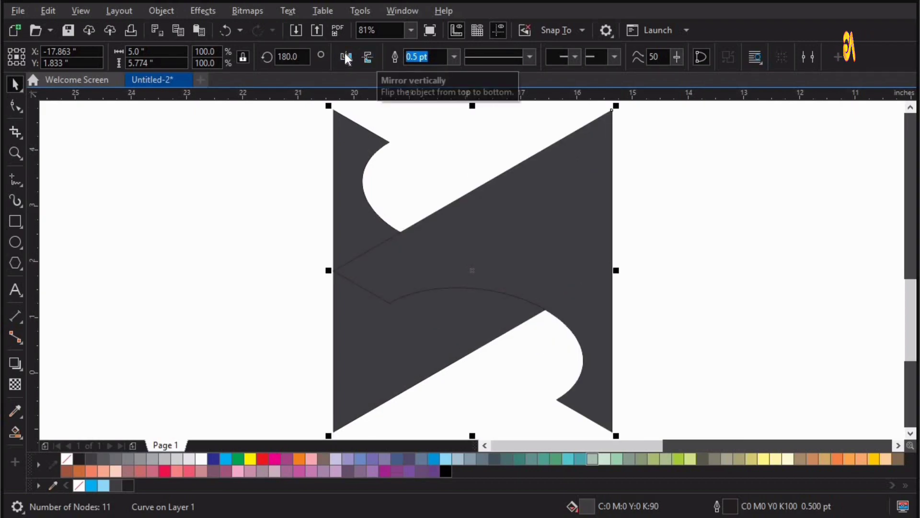
click(346, 56)
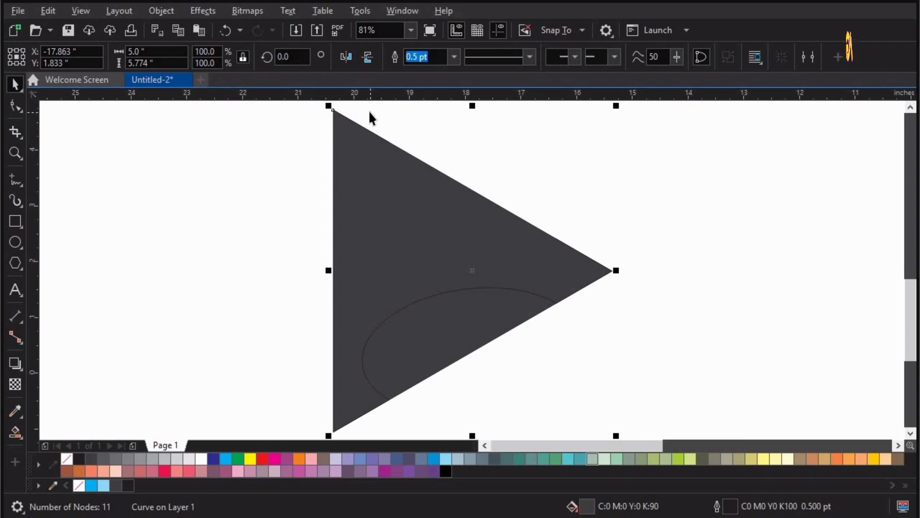
key(Escape)
drag(479, 249, 370, 181)
click(346, 57)
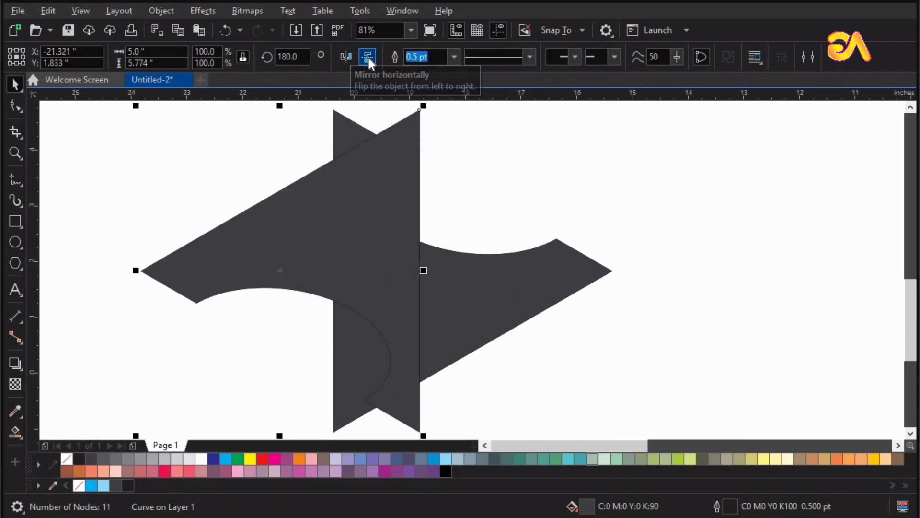
drag(363, 279, 309, 284)
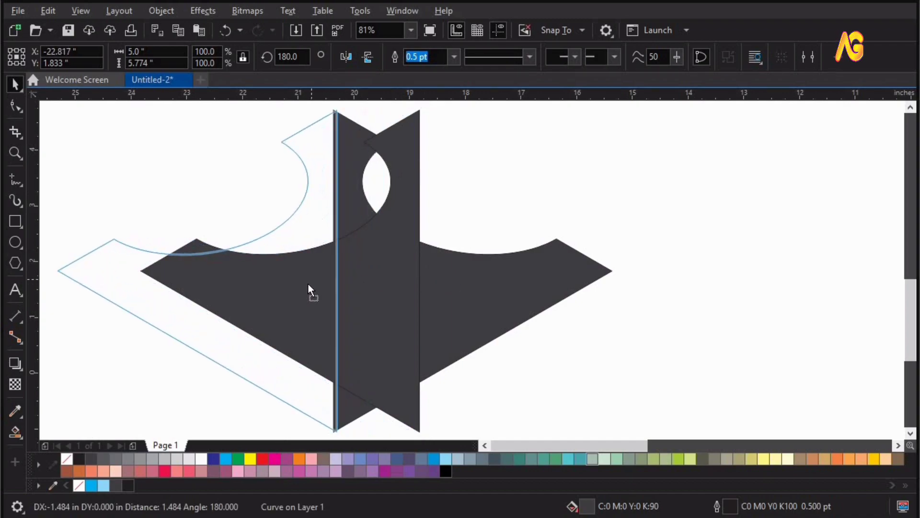
Snap the mirrored half's top corner to the original half's top node so both vertical edges coincide.
key(z)
drag(223, 245, 429, 88)
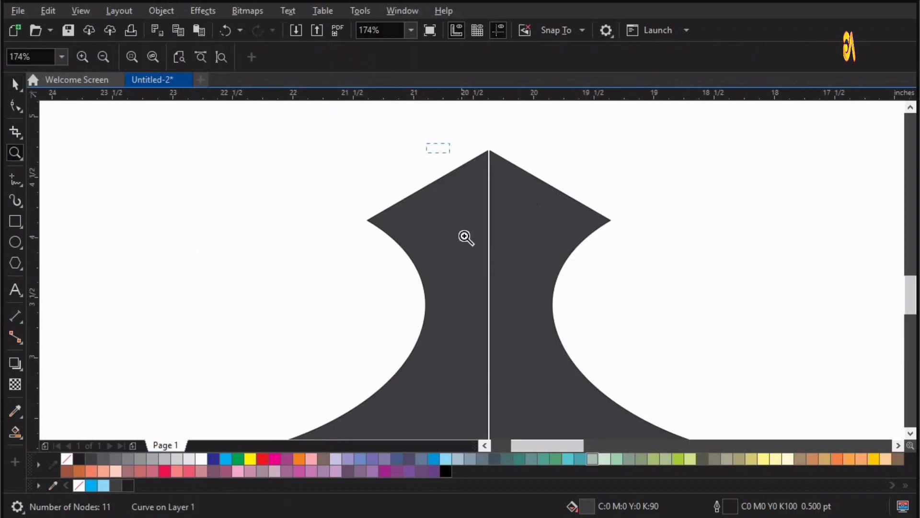
drag(426, 143, 561, 195)
key(space)
drag(442, 160, 444, 159)
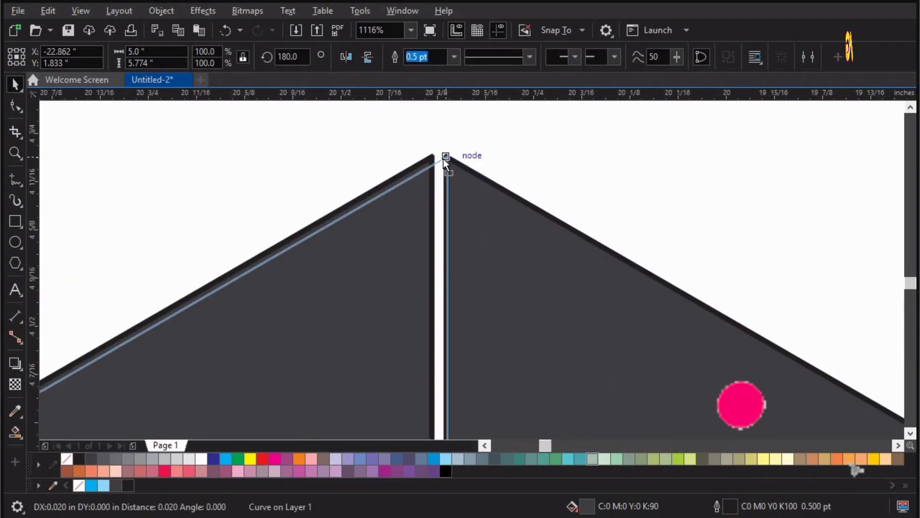
click(548, 148)
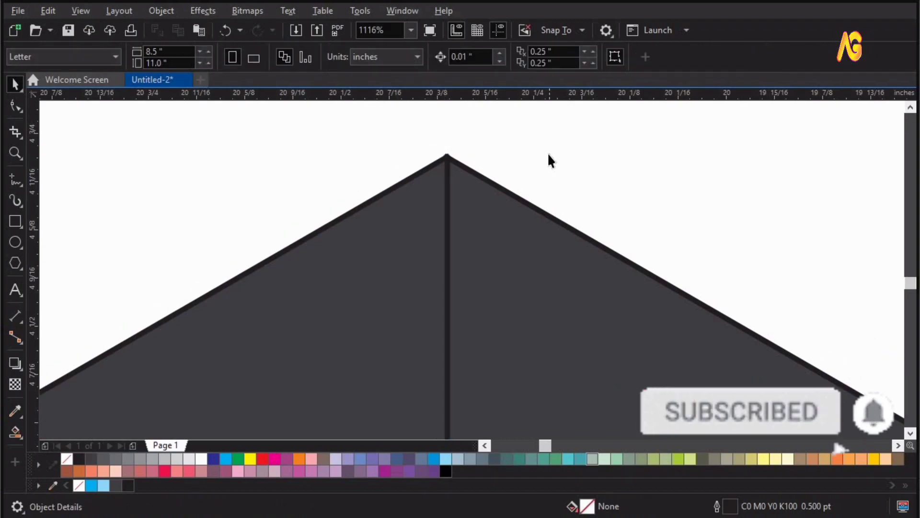
Select both halves and weld them into a single shape.
key(F4)
scroll(787, 286, down, 2)
drag(442, 382, 829, 147)
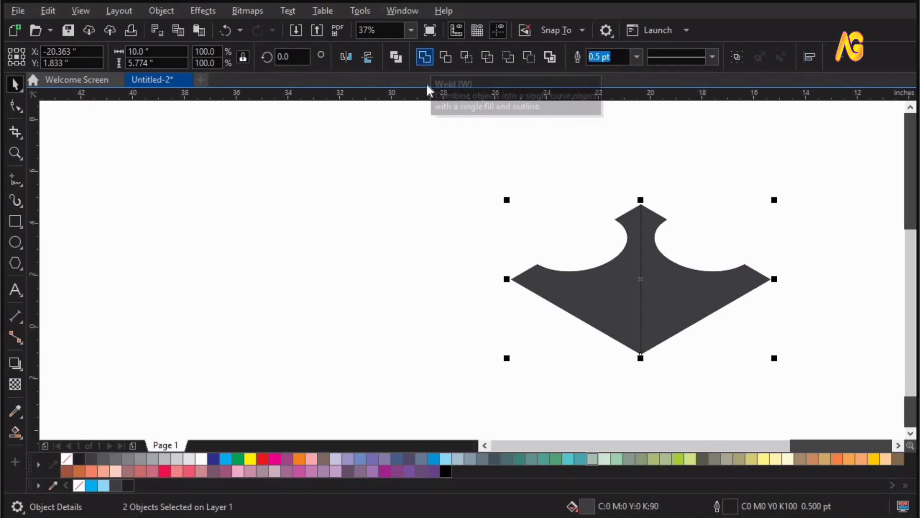
click(424, 58)
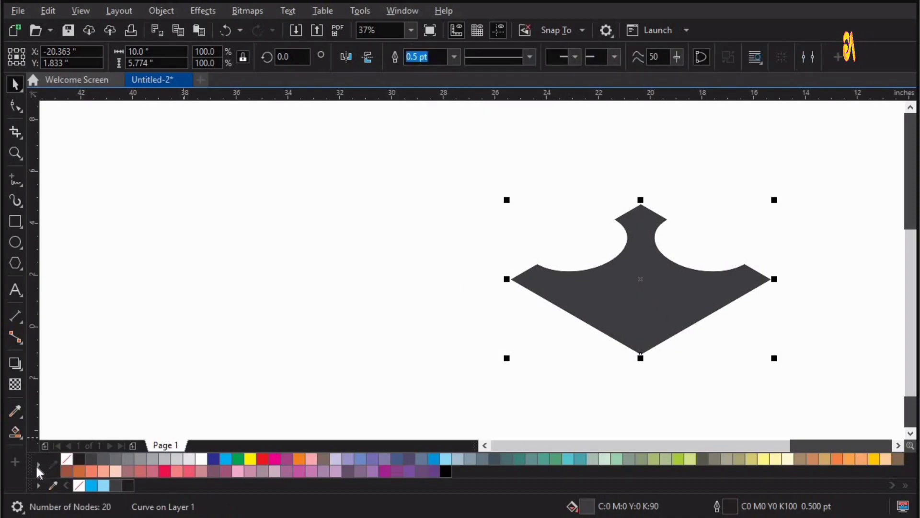
Remove the outline from the welded shape.
right_click(67, 458)
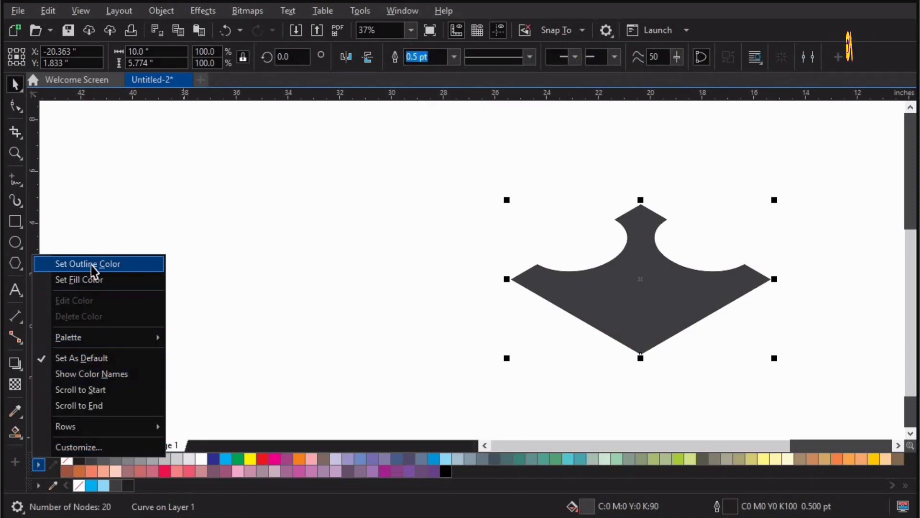
click(91, 265)
click(228, 245)
scroll(671, 293, up, 1)
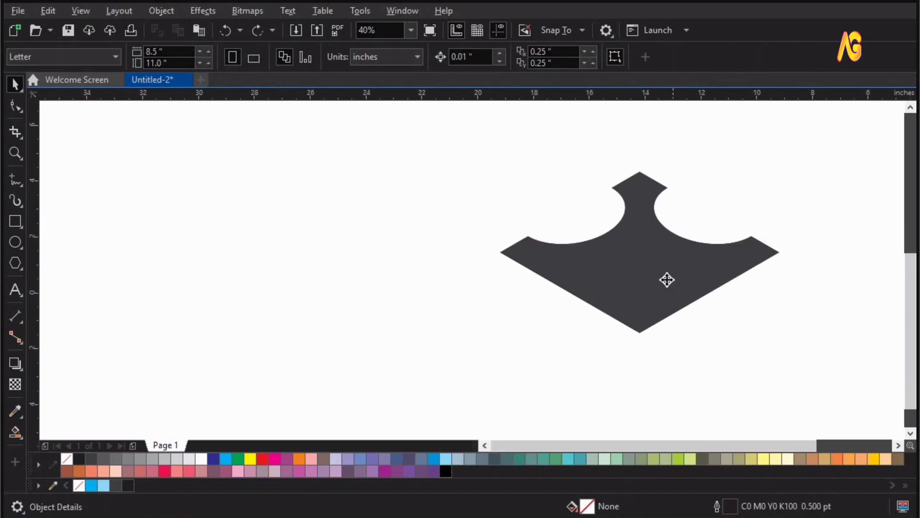
Move the shape's rotation centre to its bottom tip and create a copy rotated by 120 degrees about it.
double_click(660, 268)
key(space)
click(658, 252)
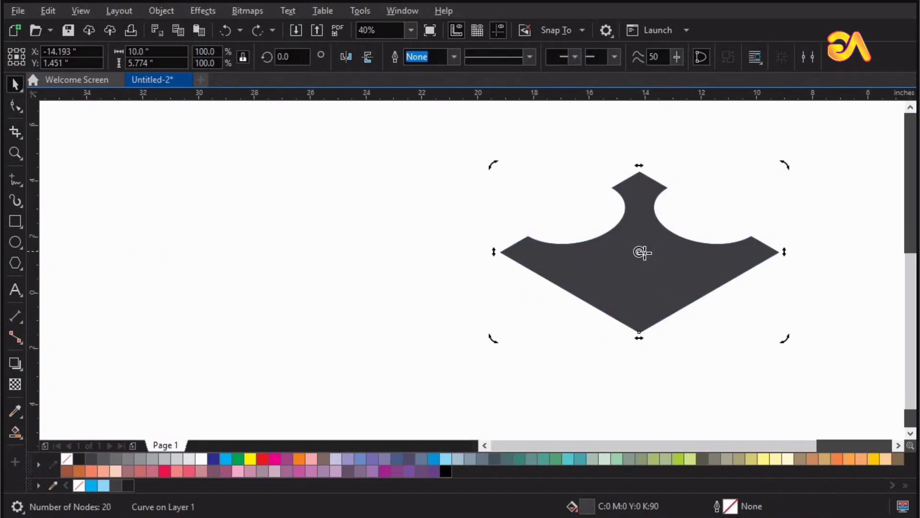
drag(642, 287, 642, 330)
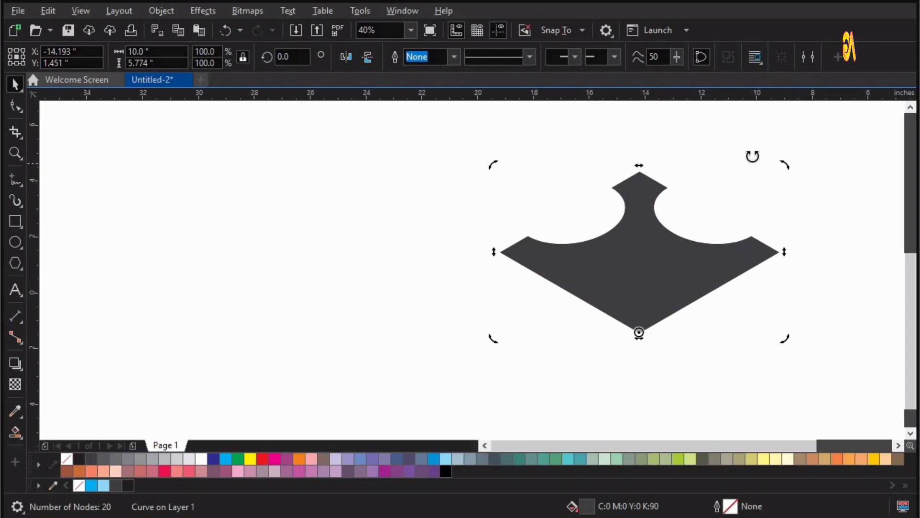
drag(752, 156, 581, 332)
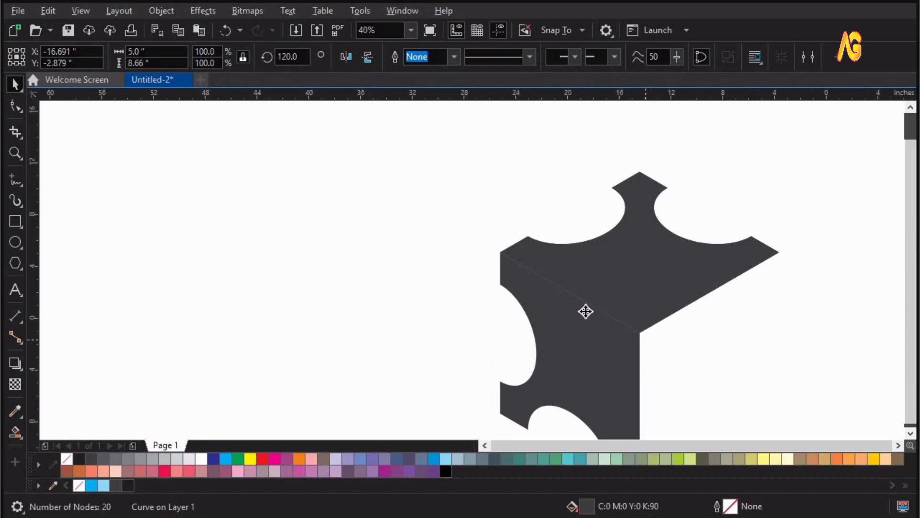
Repeat the 120-degree rotated duplication to complete the three-faced cube.
scroll(645, 339, down, 1)
drag(573, 294, 648, 372)
click(770, 229)
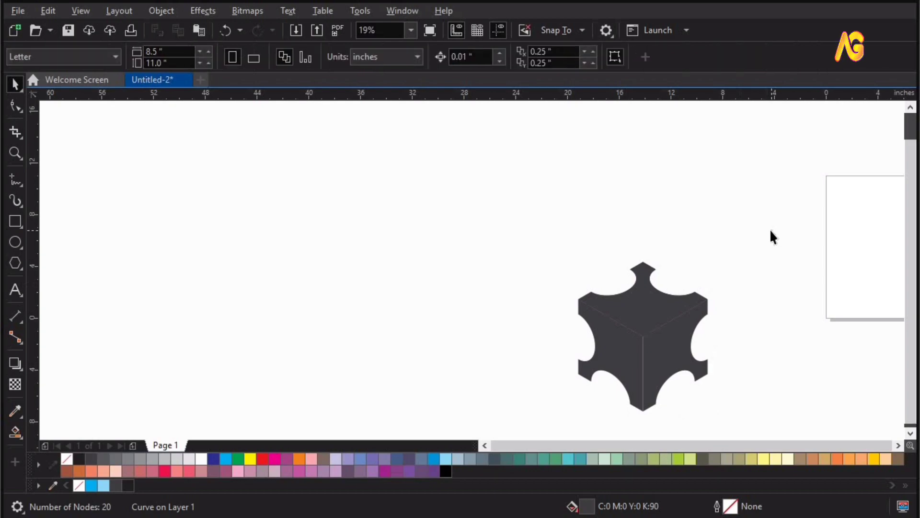
key(F4)
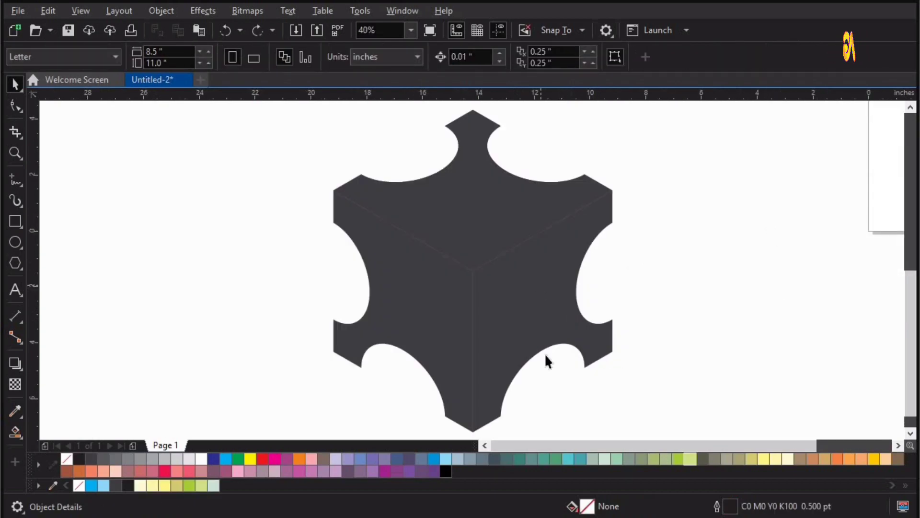
Fill the cube's right face light yellow, its top face muted yellow and its left face olive (C:0 M:0 Y:40 K:40).
click(546, 356)
click(765, 459)
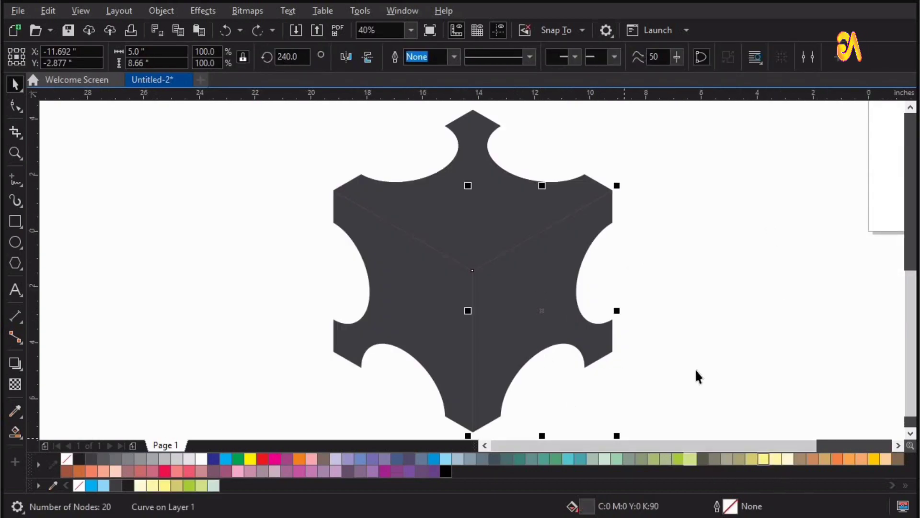
click(516, 215)
click(752, 459)
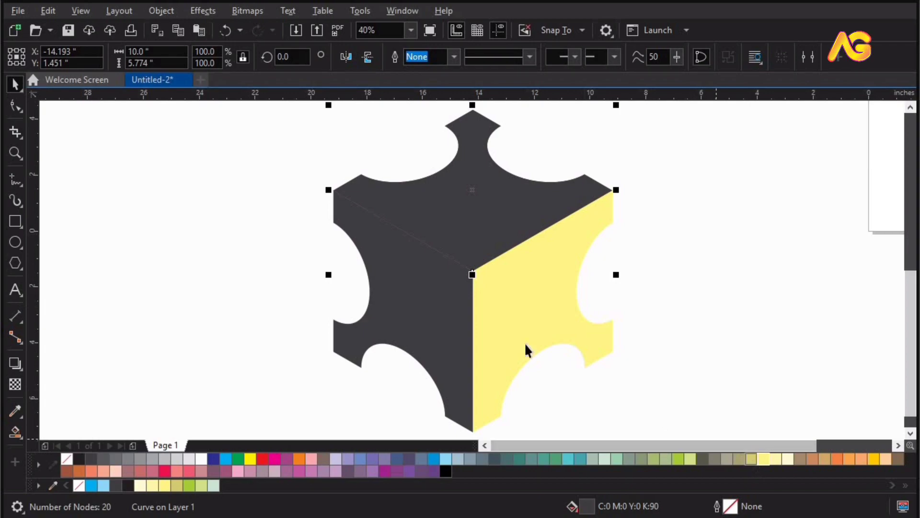
click(451, 322)
click(741, 458)
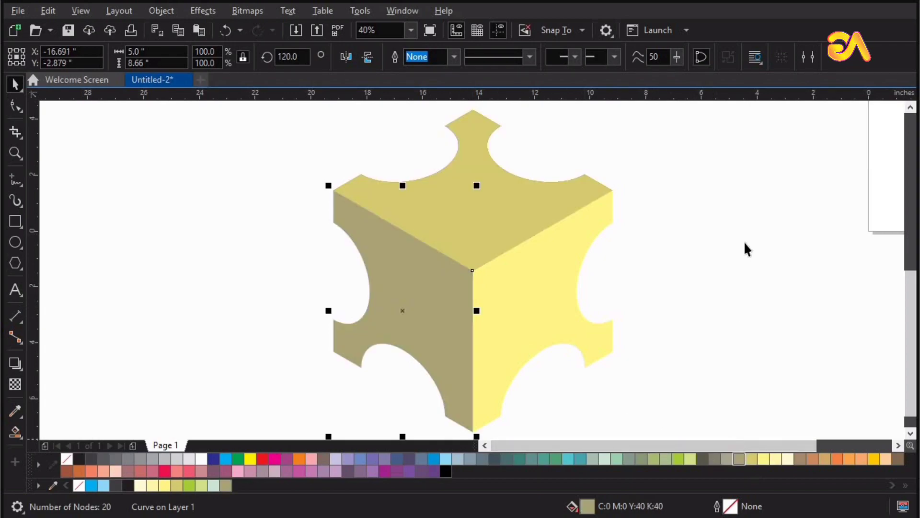
click(744, 243)
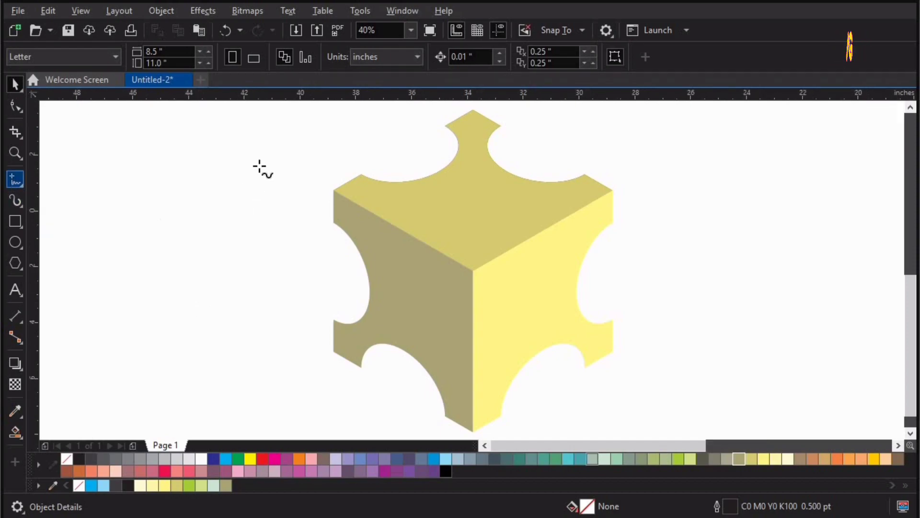
Draw a vertical line about 7.289 inches long and move it onto the cube's left edge, closing off the notch.
click(260, 166)
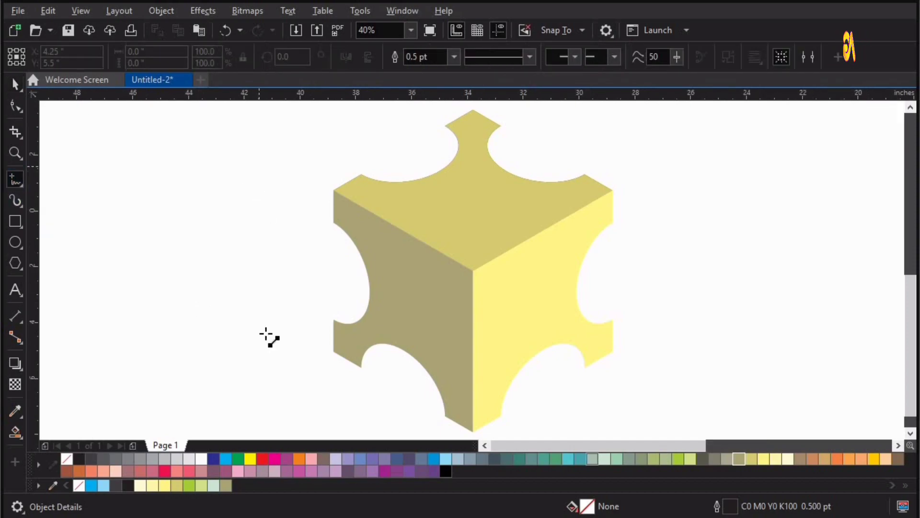
ctrl+click(266, 369)
key(space)
drag(280, 236, 326, 229)
Use Smart Fill on the left notch enclosed by the vertical line, and delete the line.
key(z)
drag(286, 199, 507, 374)
key(space)
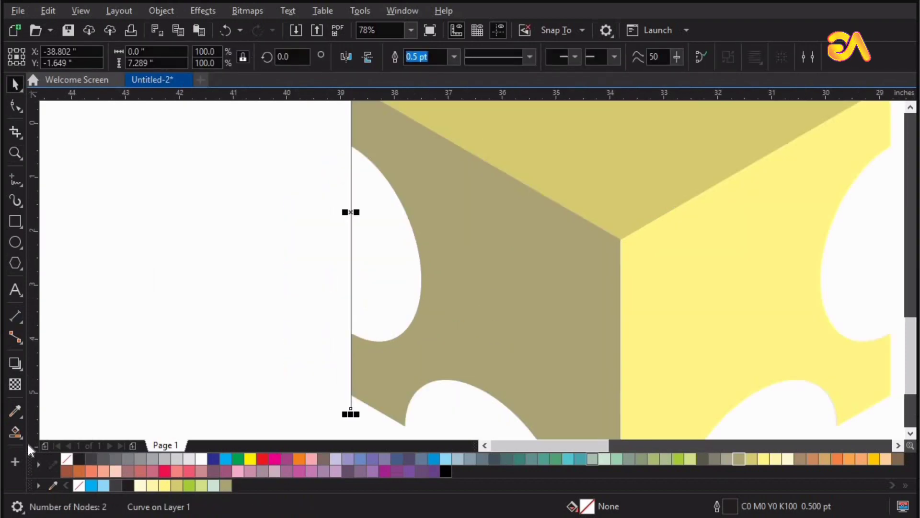
click(22, 437)
click(41, 444)
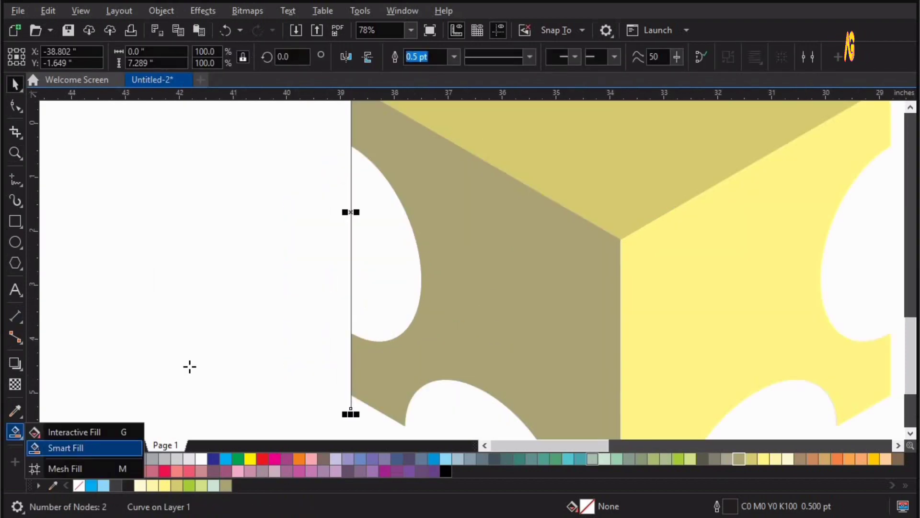
click(388, 240)
key(space)
click(351, 405)
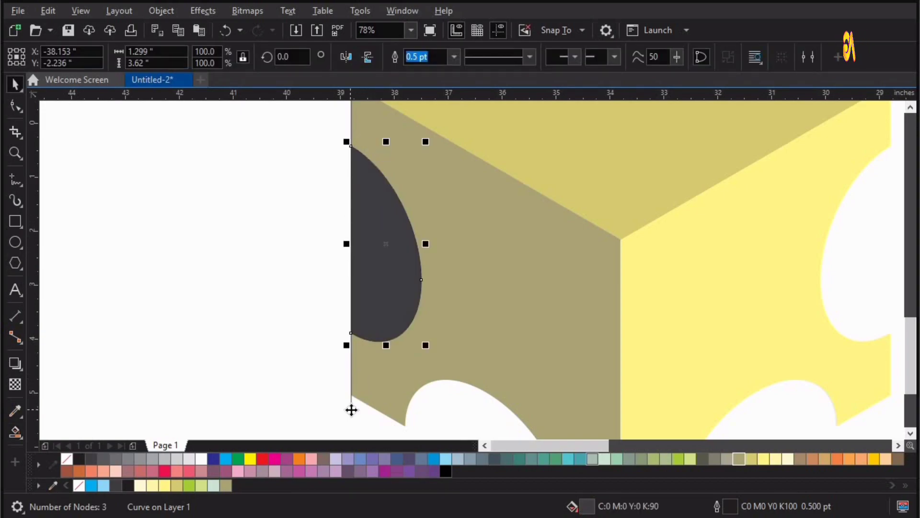
Move the filled notch piece out to the left of the cube and mirror it vertically.
click(377, 276)
drag(377, 276, 230, 284)
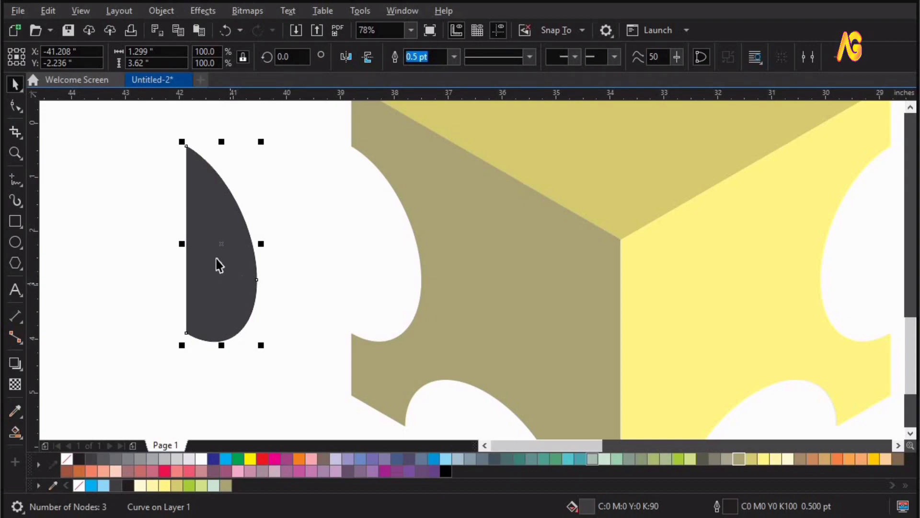
key(Delete)
key(ctrl+z)
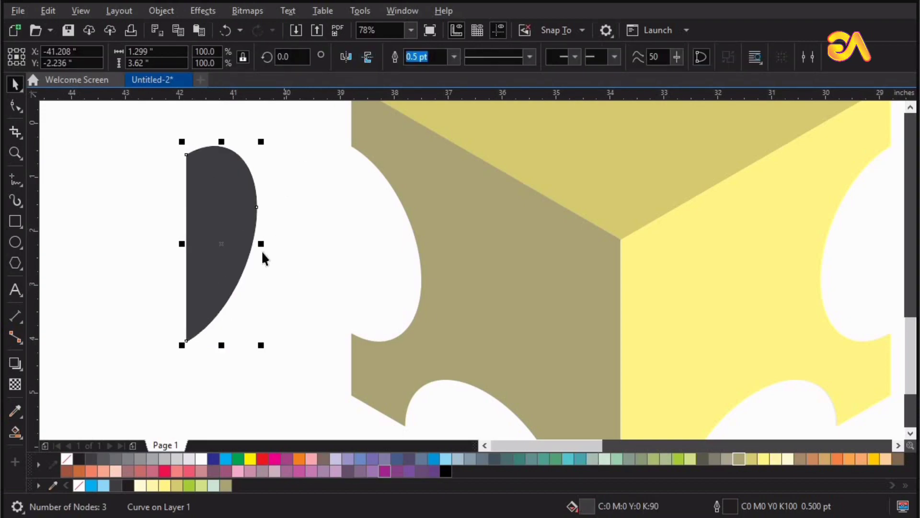
Create a horizontally mirrored copy of the piece along its straight edge and weld both into one heart shape.
drag(261, 244, 162, 243)
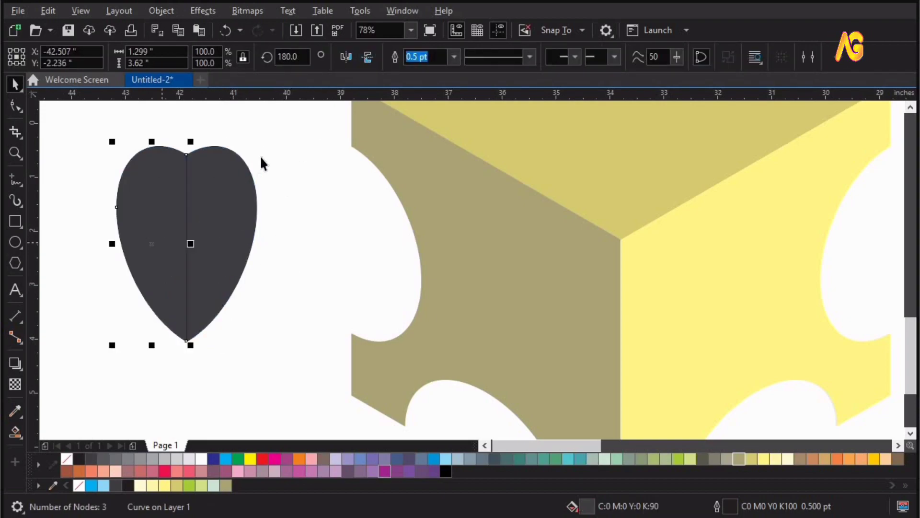
drag(102, 383, 103, 383)
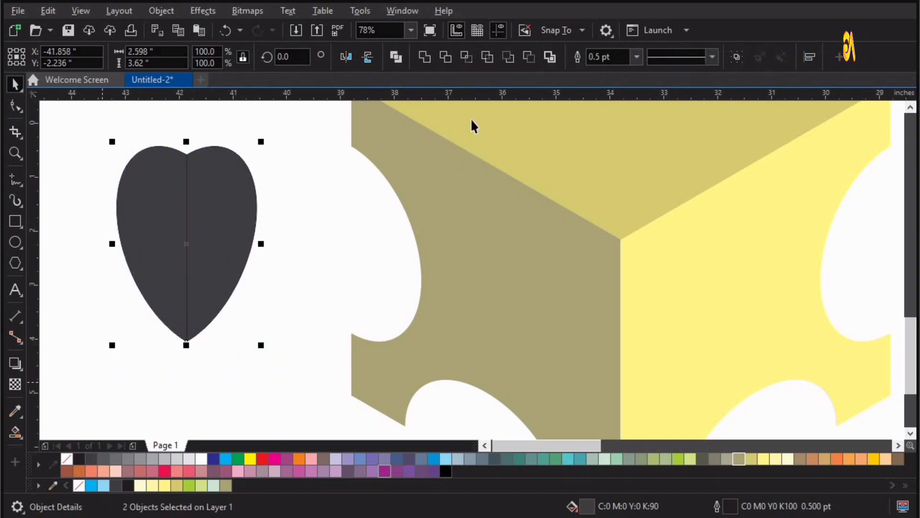
click(425, 57)
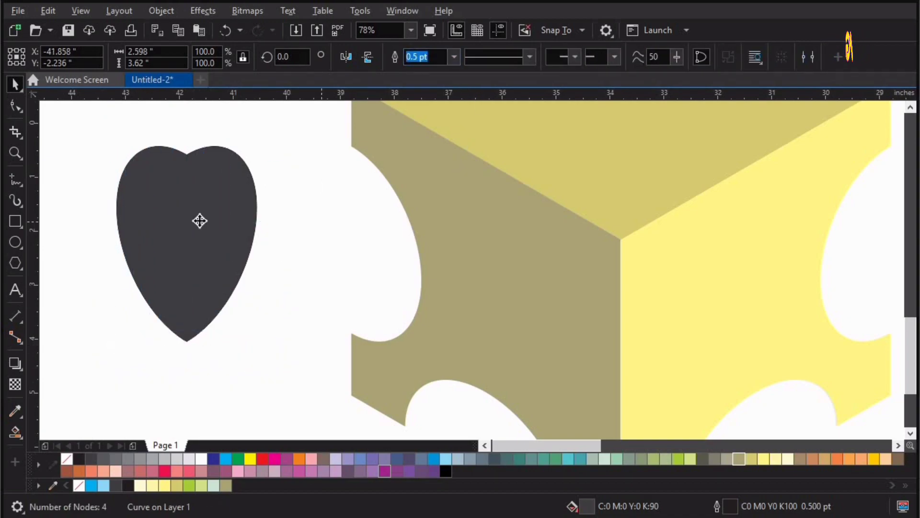
Place the heart over the cube's lower vertical edge and make two copies rotated in 120-degree steps about the cube's centre node.
scroll(436, 302, down, 2)
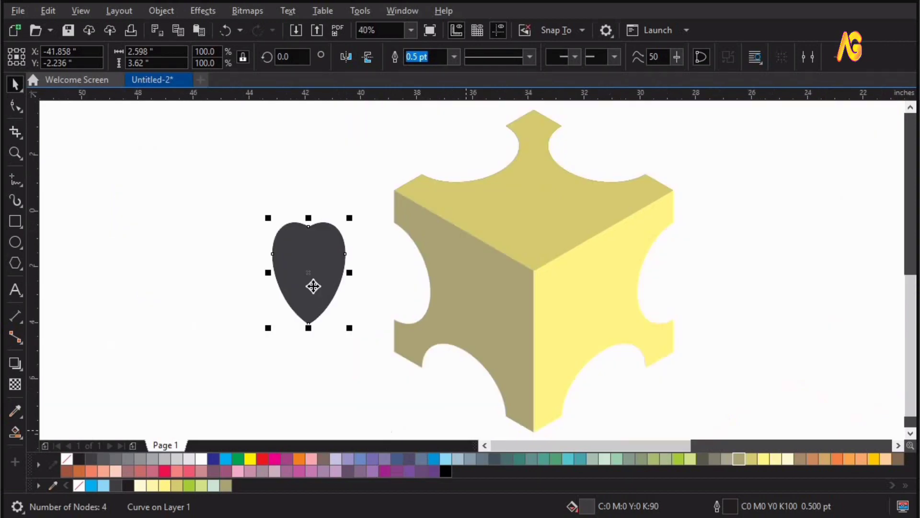
drag(306, 273, 534, 352)
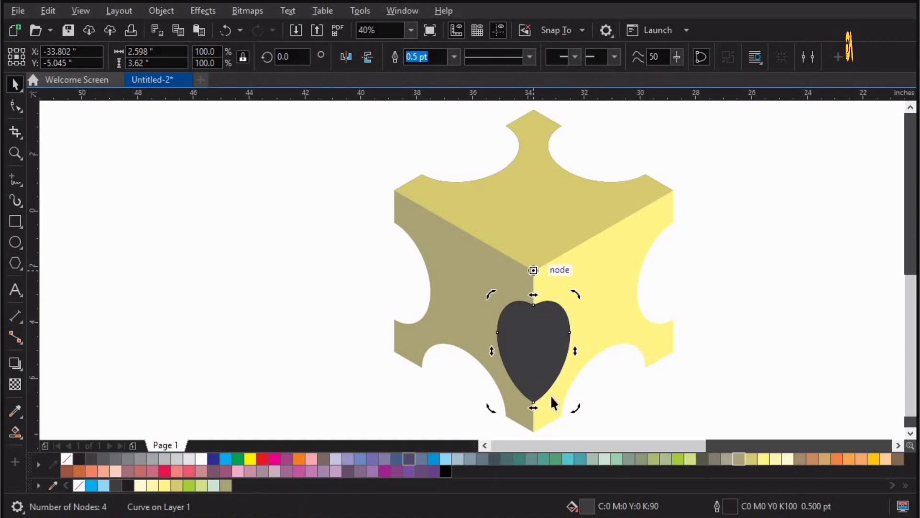
drag(598, 379, 596, 200)
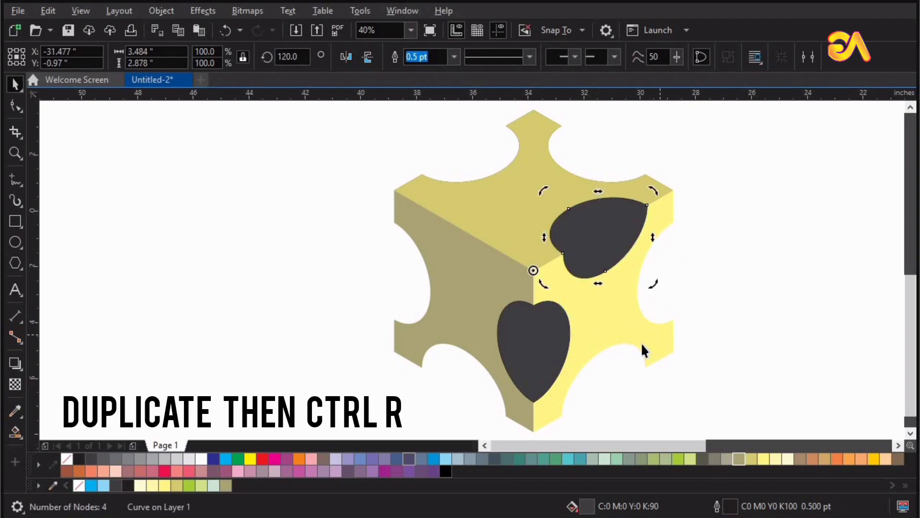
key(ctrl+r)
click(761, 243)
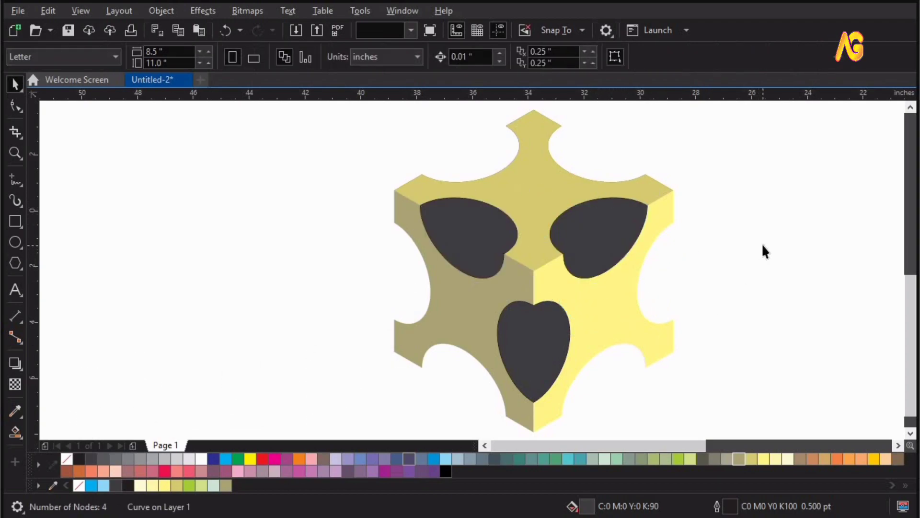
Place a copy of the lower heart with its tip on the lower corner of the yellow face's side notch.
scroll(498, 352, right, 3)
click(497, 346)
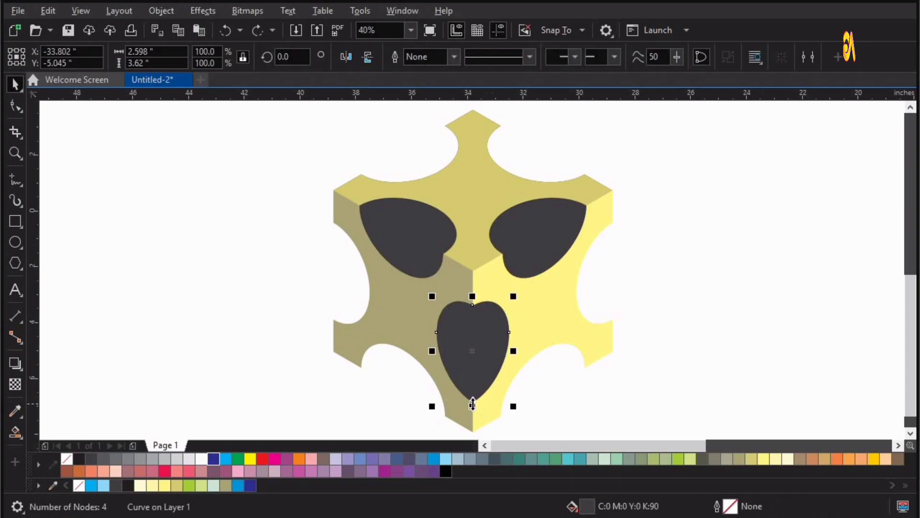
drag(472, 402, 612, 321)
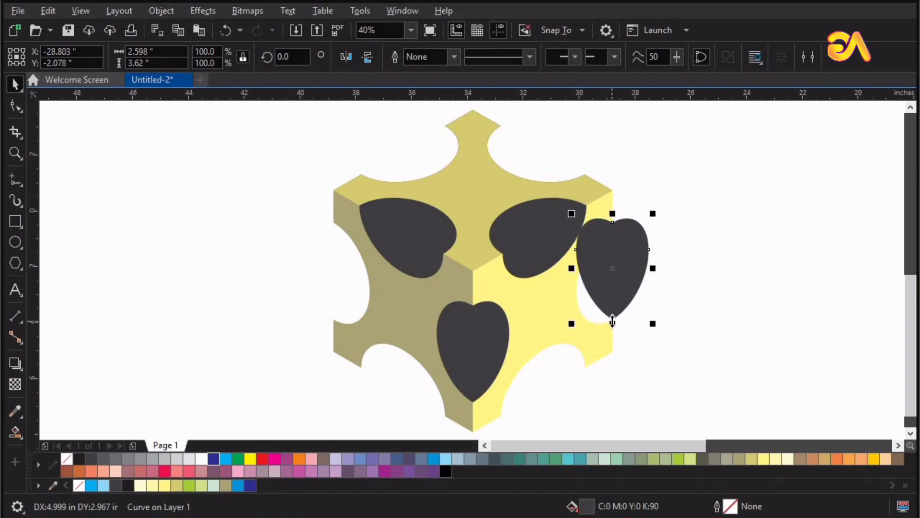
Copy the upper heart beside the yellow face down to that face's lower notch and align its tip with the notch's outer corner node.
drag(586, 207, 589, 364)
drag(588, 362, 588, 363)
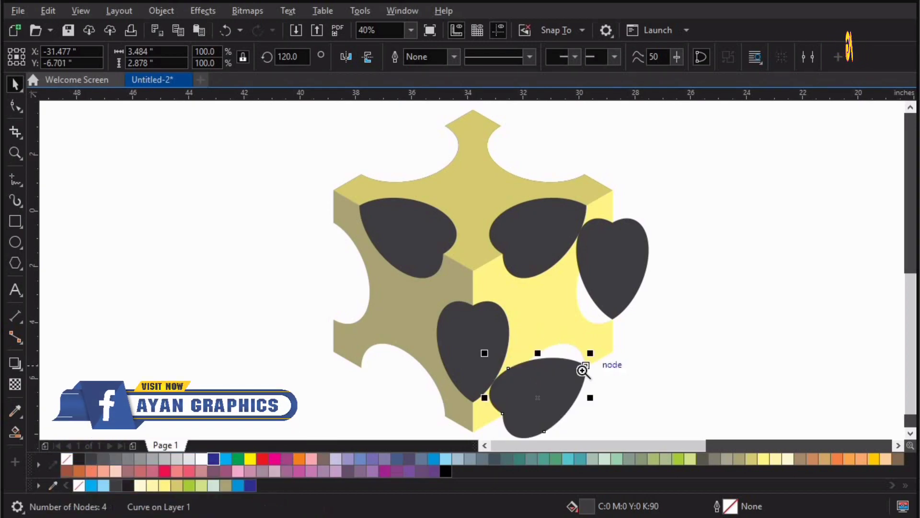
key(F2)
drag(545, 325, 595, 379)
drag(554, 335, 554, 331)
click(606, 335)
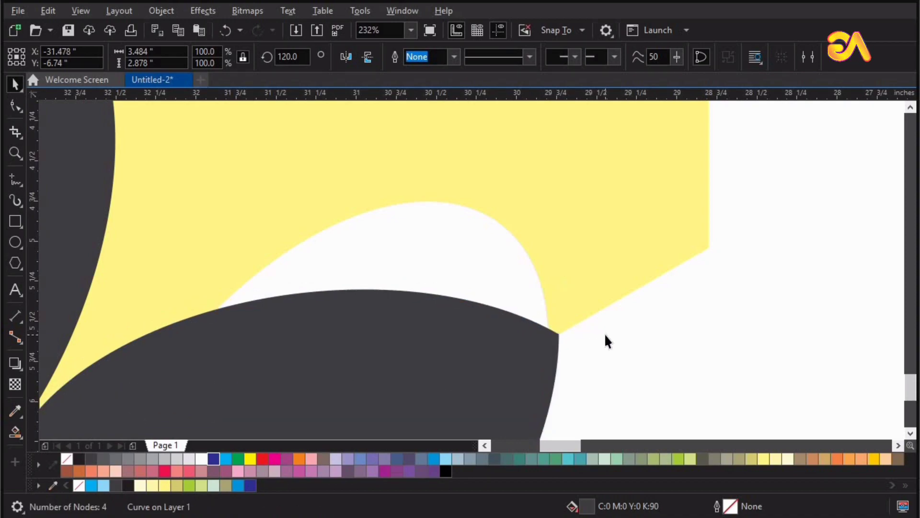
Use Smart Fill on the areas where the two copied hearts overlap the yellow face's side and lower notches.
key(F4)
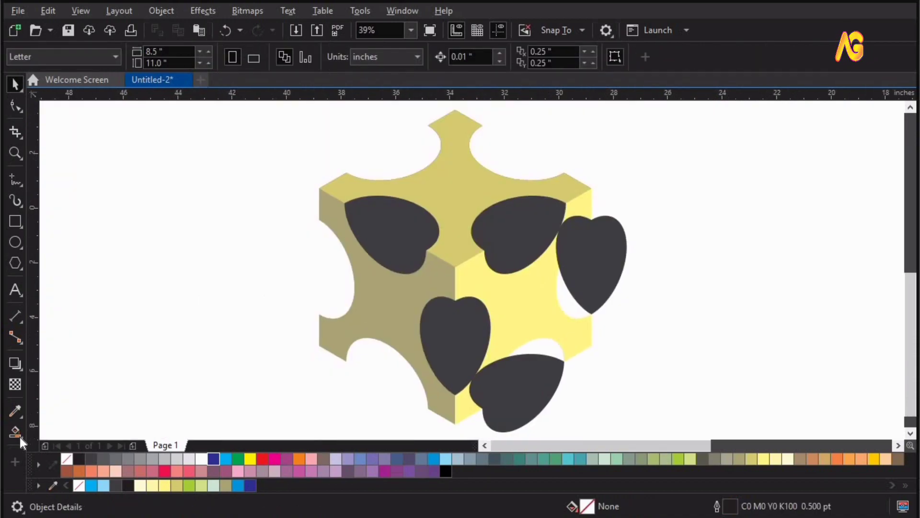
click(571, 304)
key(space)
Move the heart over the side notch away from the cube and delete both copied hearts, keeping the filled notch pieces.
drag(609, 259, 713, 236)
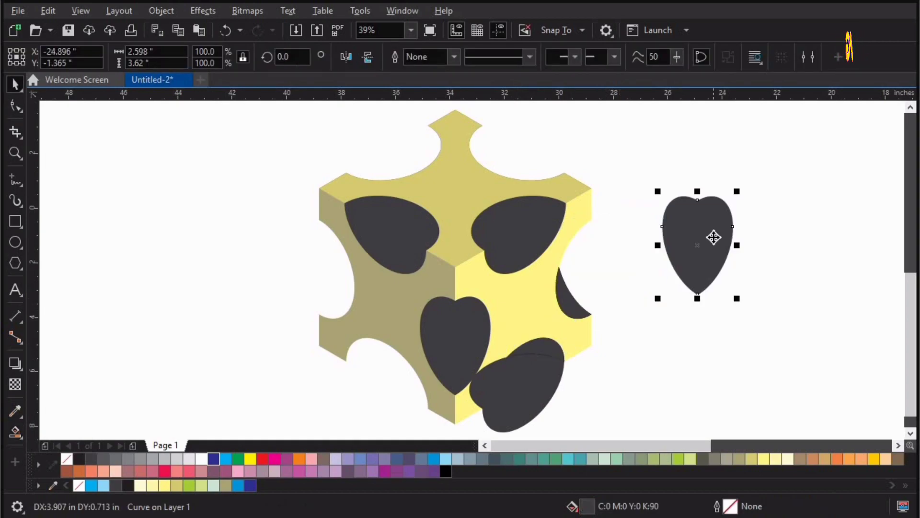
key(Delete)
click(501, 403)
key(Delete)
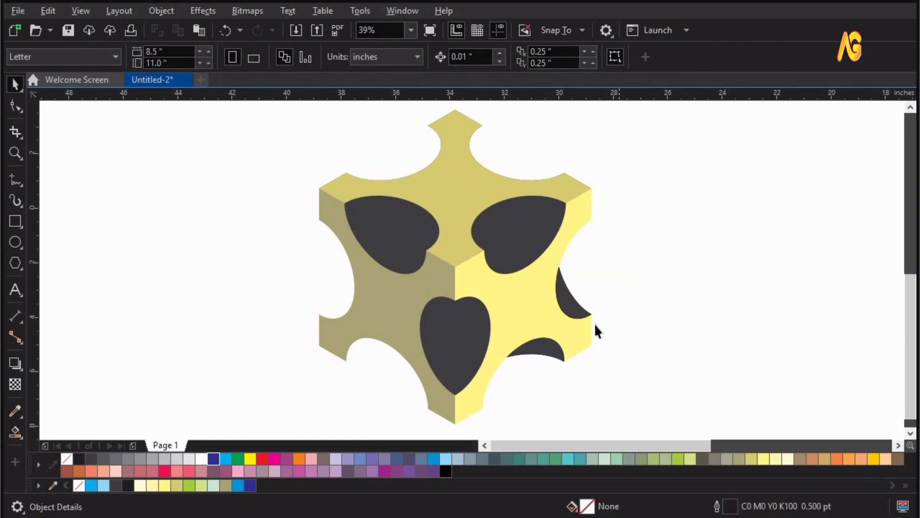
Weld the two filled notch pieces and make two copies rotated in 120-degree steps about the cube's centre node.
drag(487, 388, 487, 388)
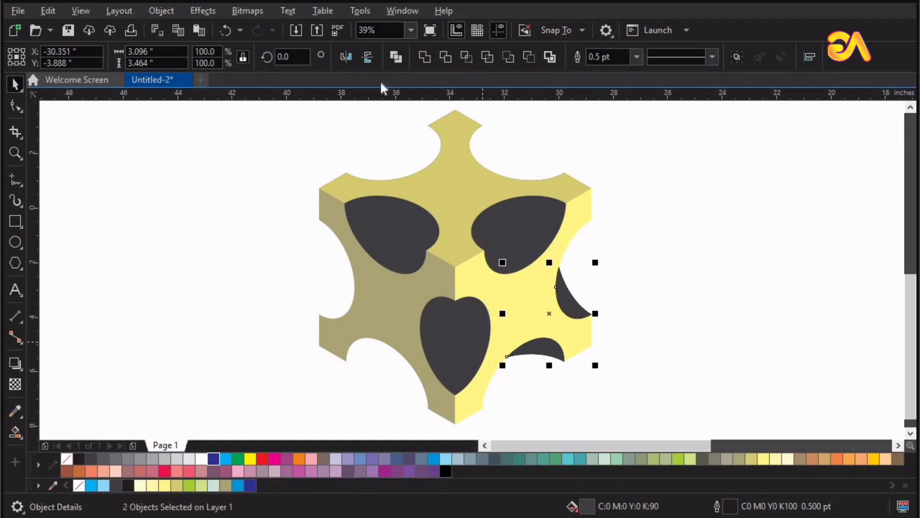
click(428, 56)
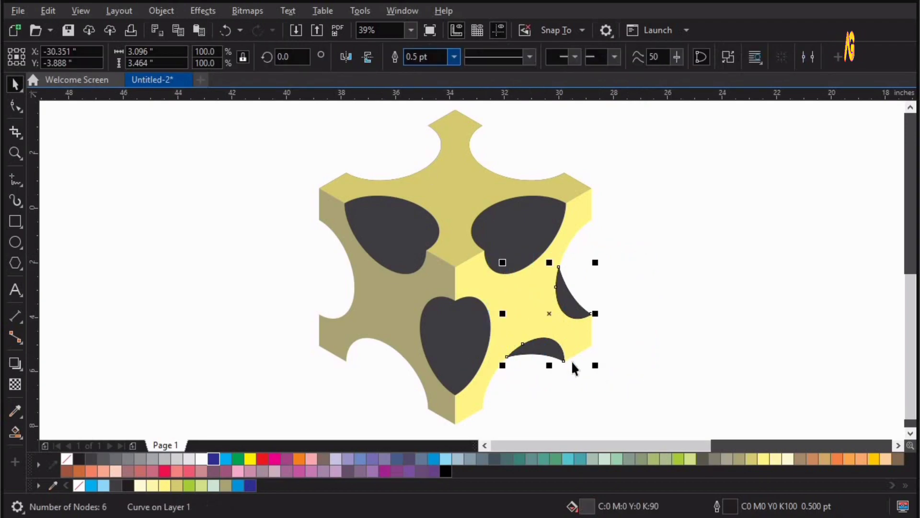
click(552, 315)
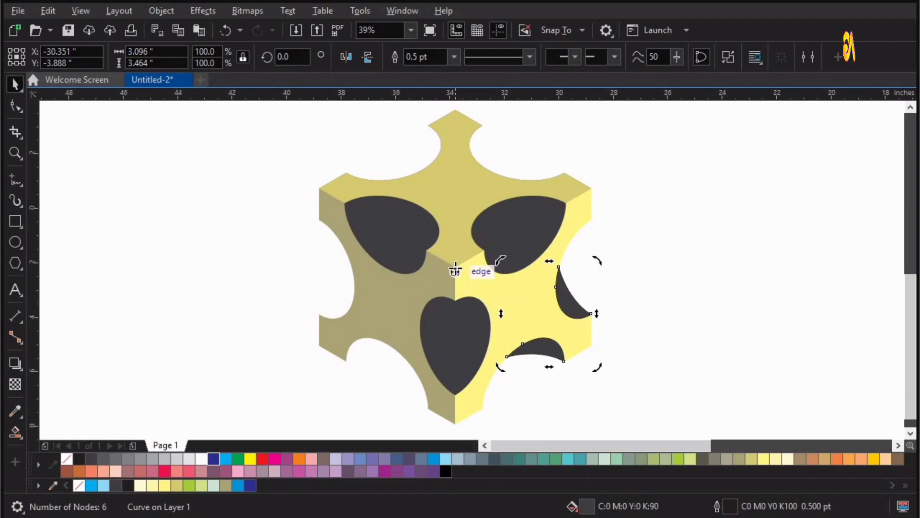
drag(455, 271, 454, 267)
drag(597, 366, 472, 133)
key(ctrl+r)
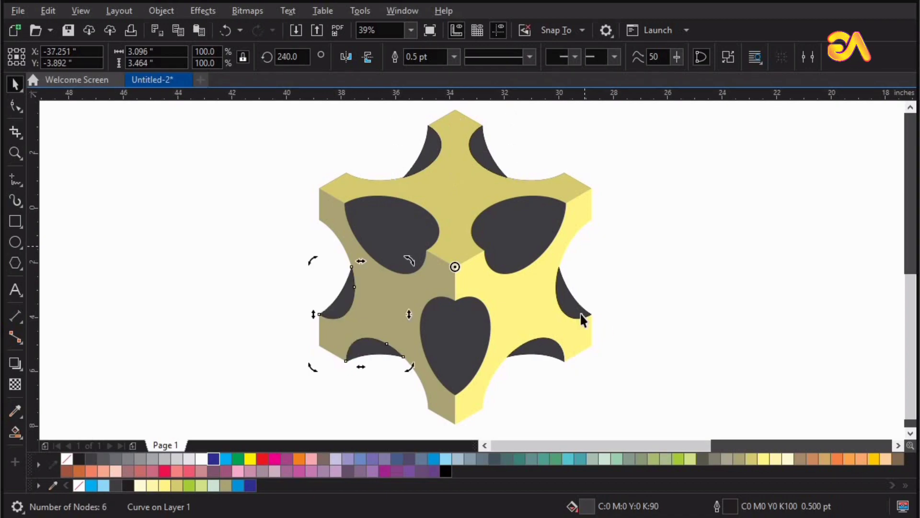
click(687, 275)
key(F4)
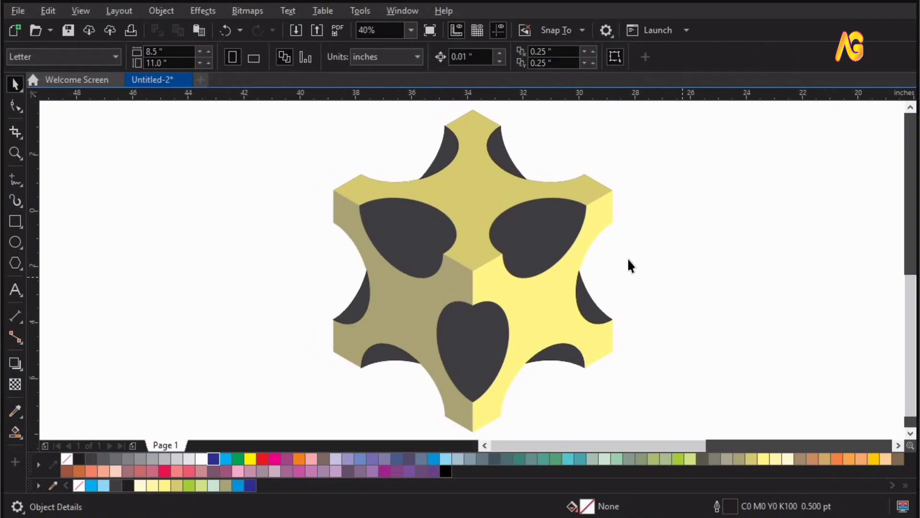
Fill the three hearts on the cube with dark blue (C:100 M:100 Y:0 K:0).
click(495, 254)
shift+click(437, 262)
shift+click(468, 304)
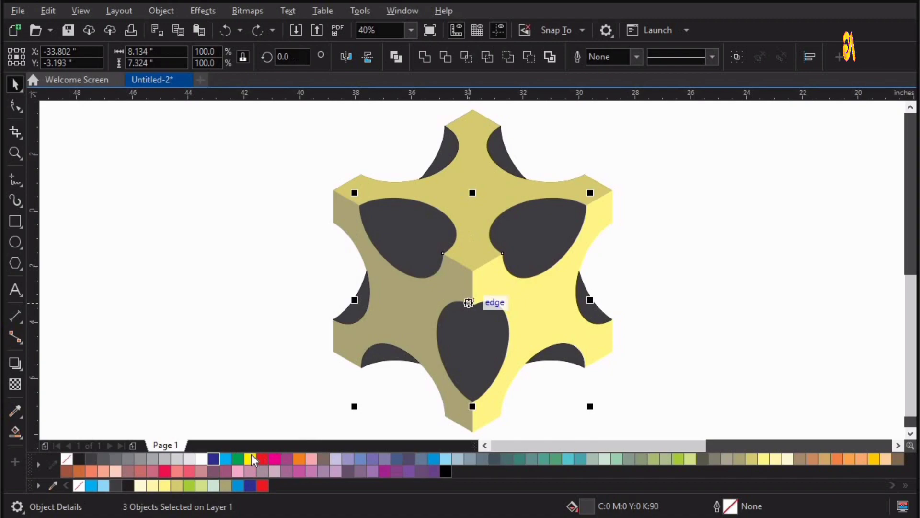
click(213, 459)
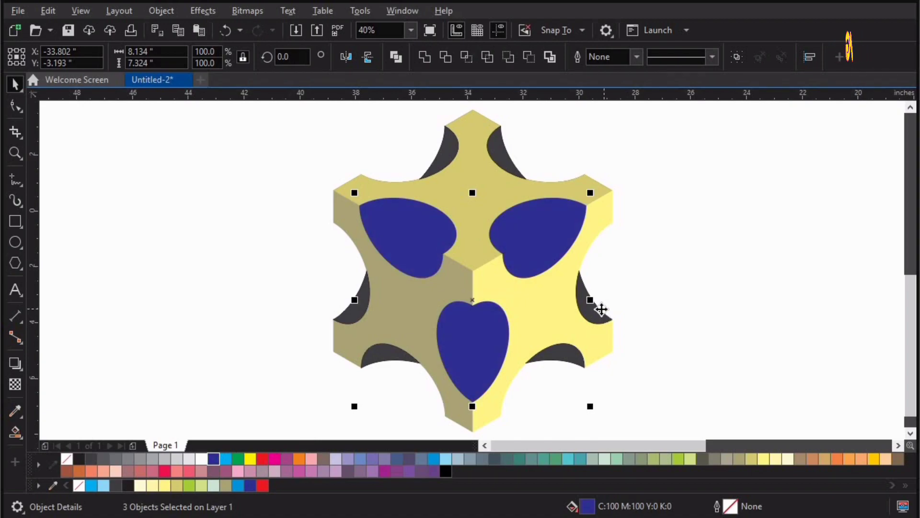
Fill all the welded notch pieces around the cube's outline with the same dark blue (C:100 M:100 Y:0 K:0).
click(600, 309)
shift+click(441, 163)
shift+click(354, 316)
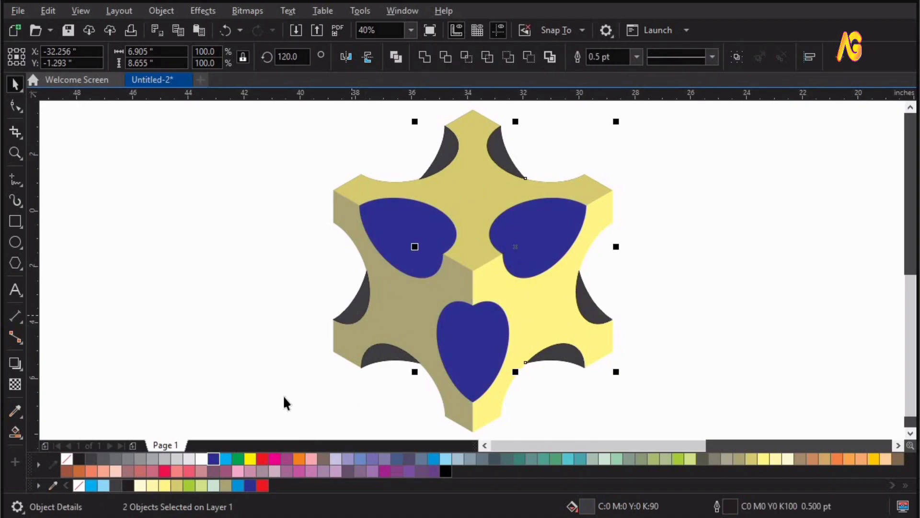
click(214, 459)
click(735, 220)
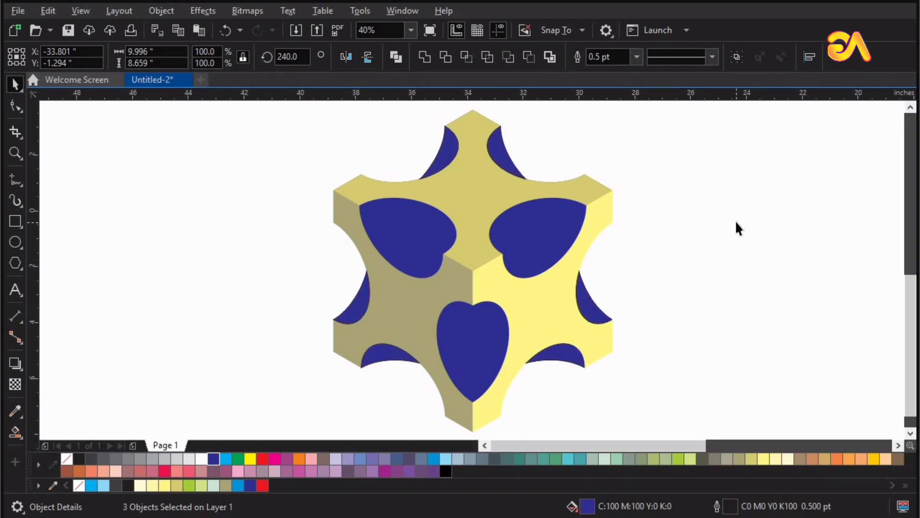